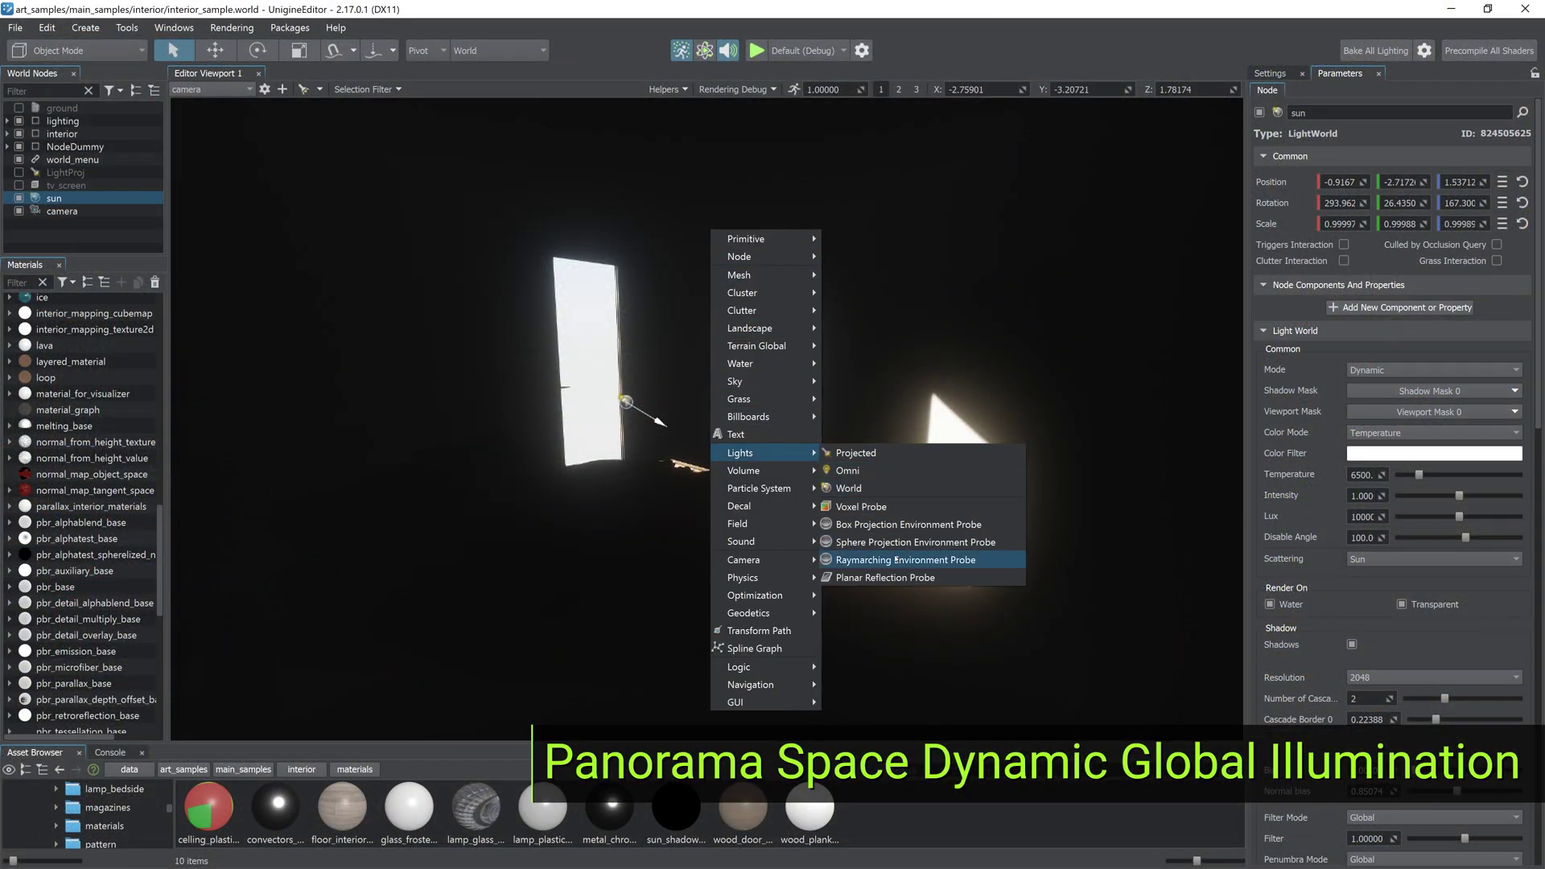
- Add a raymarching environment probe, swing the sun around, and switch on tv_screen
click(986, 562)
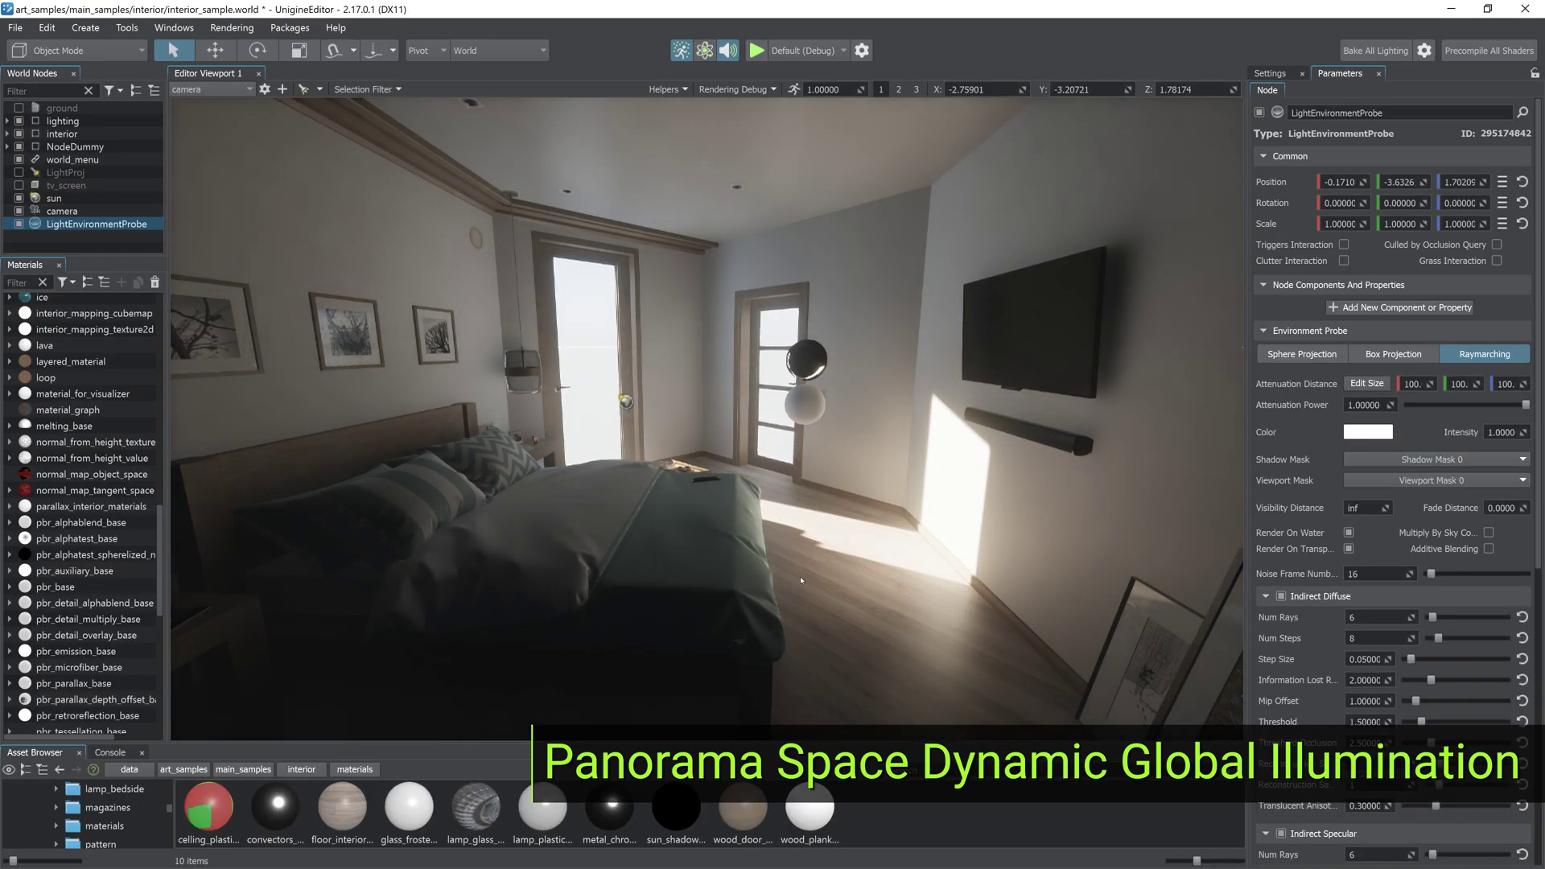
mouse_move(672, 374)
mouse_down()
mouse_move(543, 348)
mouse_move(540, 288)
mouse_up()
click(19, 185)
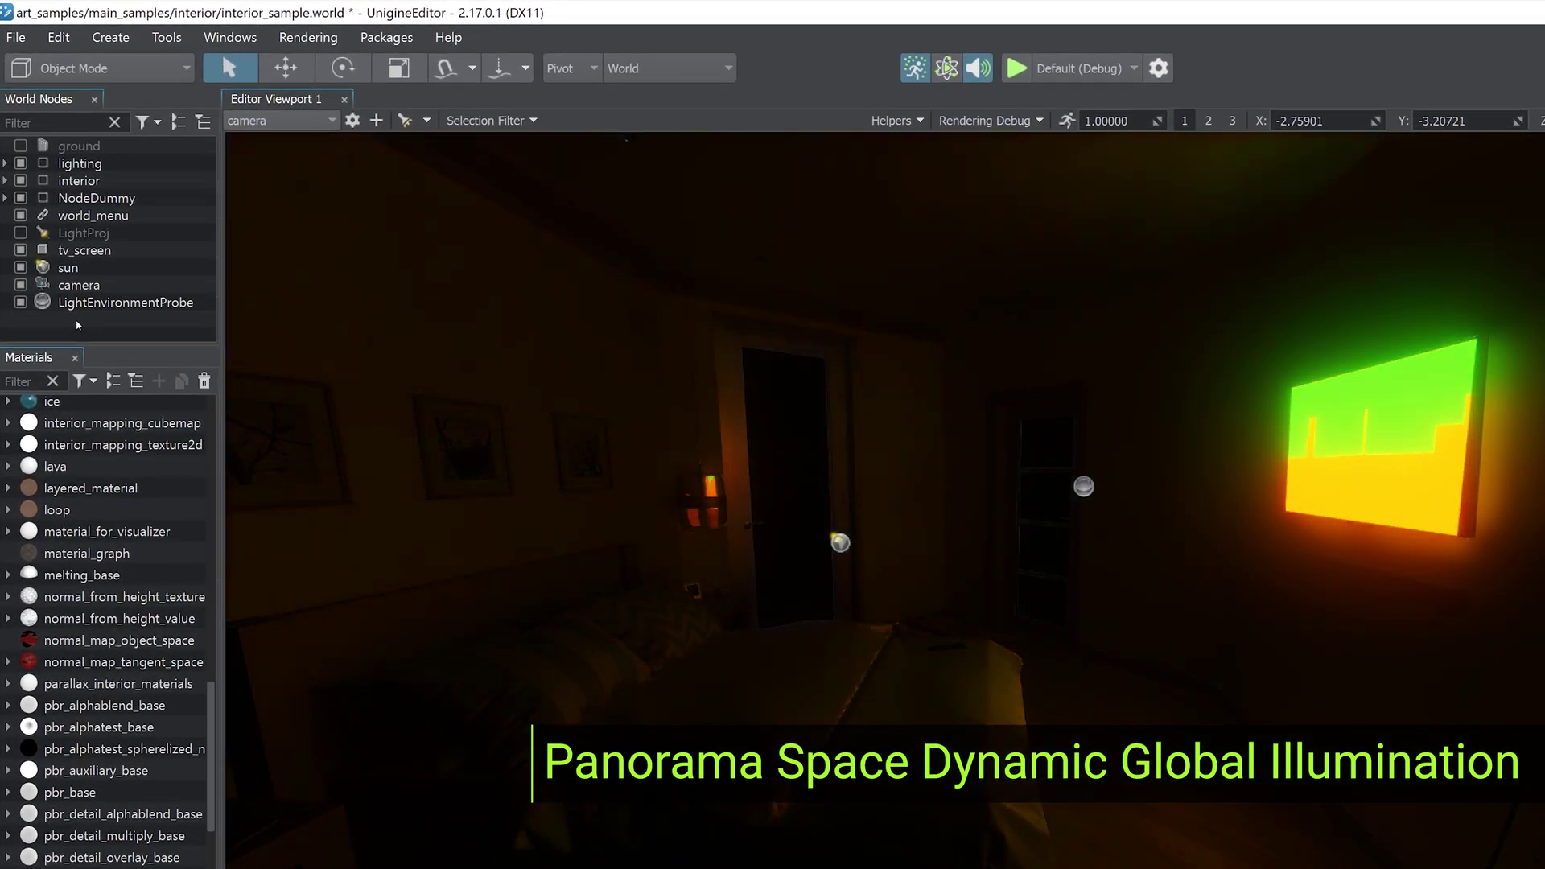
- Parent the LightEnvironmentProbe under the camera and turn the view toward the bed
drag(85, 224, 94, 227)
drag(126, 303, 122, 293)
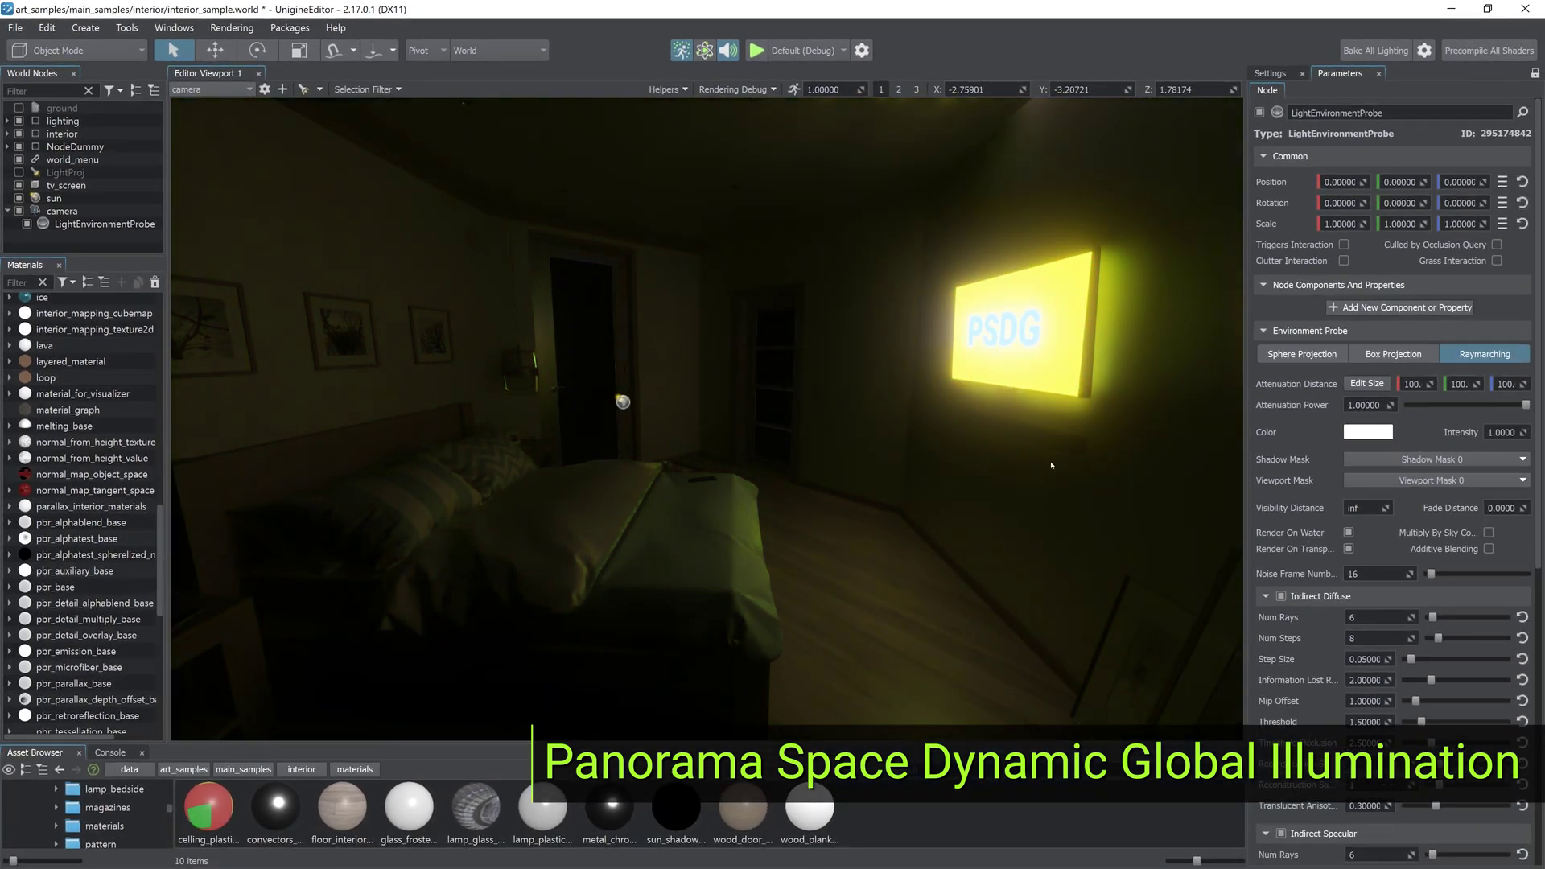
right_drag(1057, 448, 683, 473)
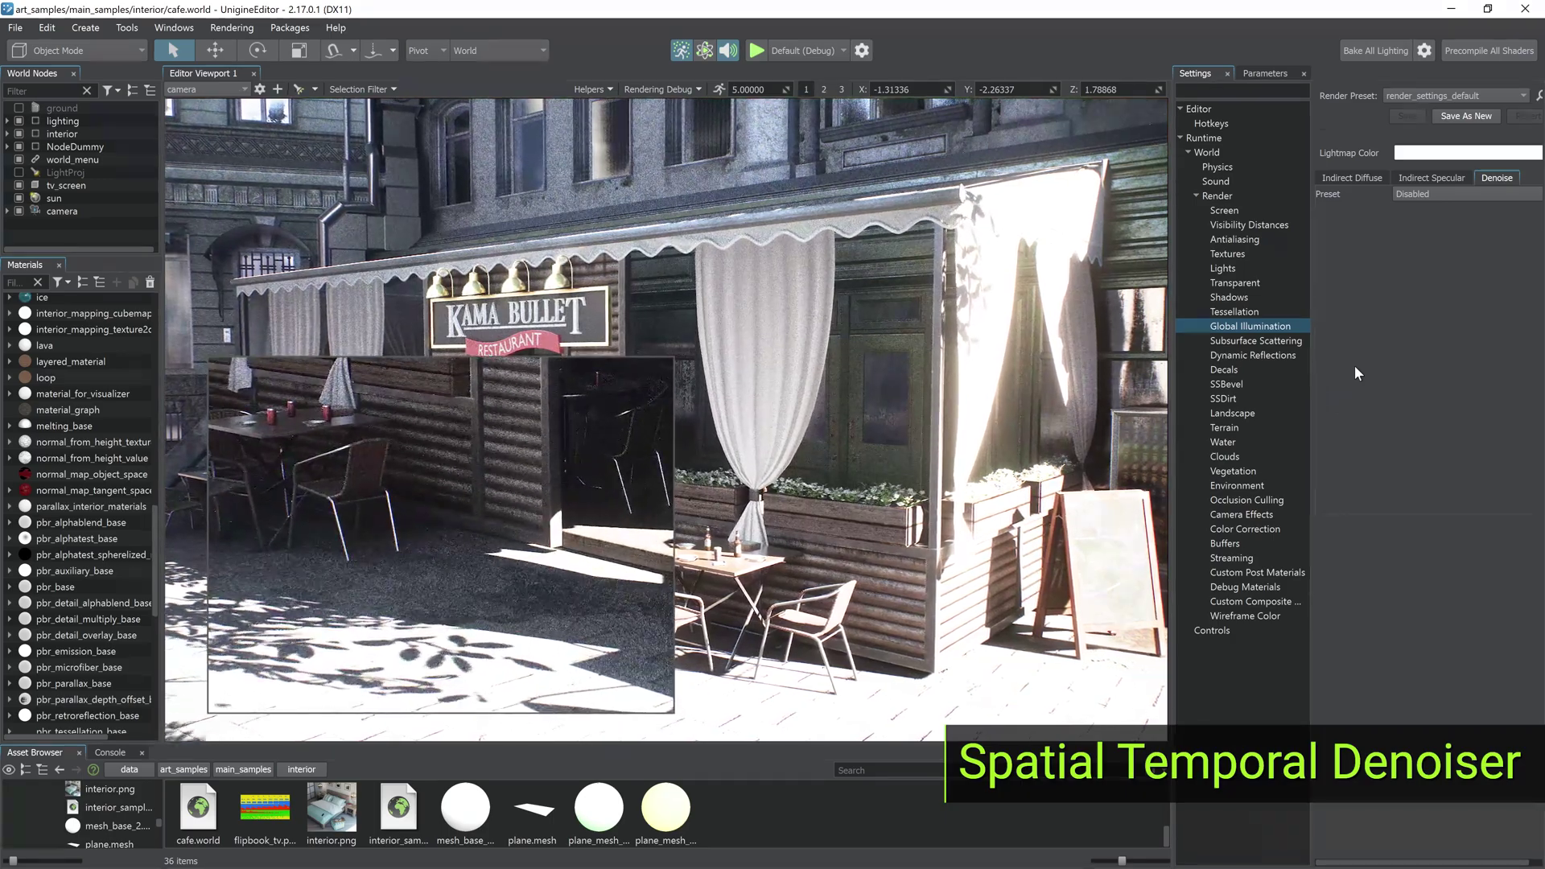
- Change the Global Illumination Denoise preset from Disabled to Custom
click(1441, 191)
click(1428, 308)
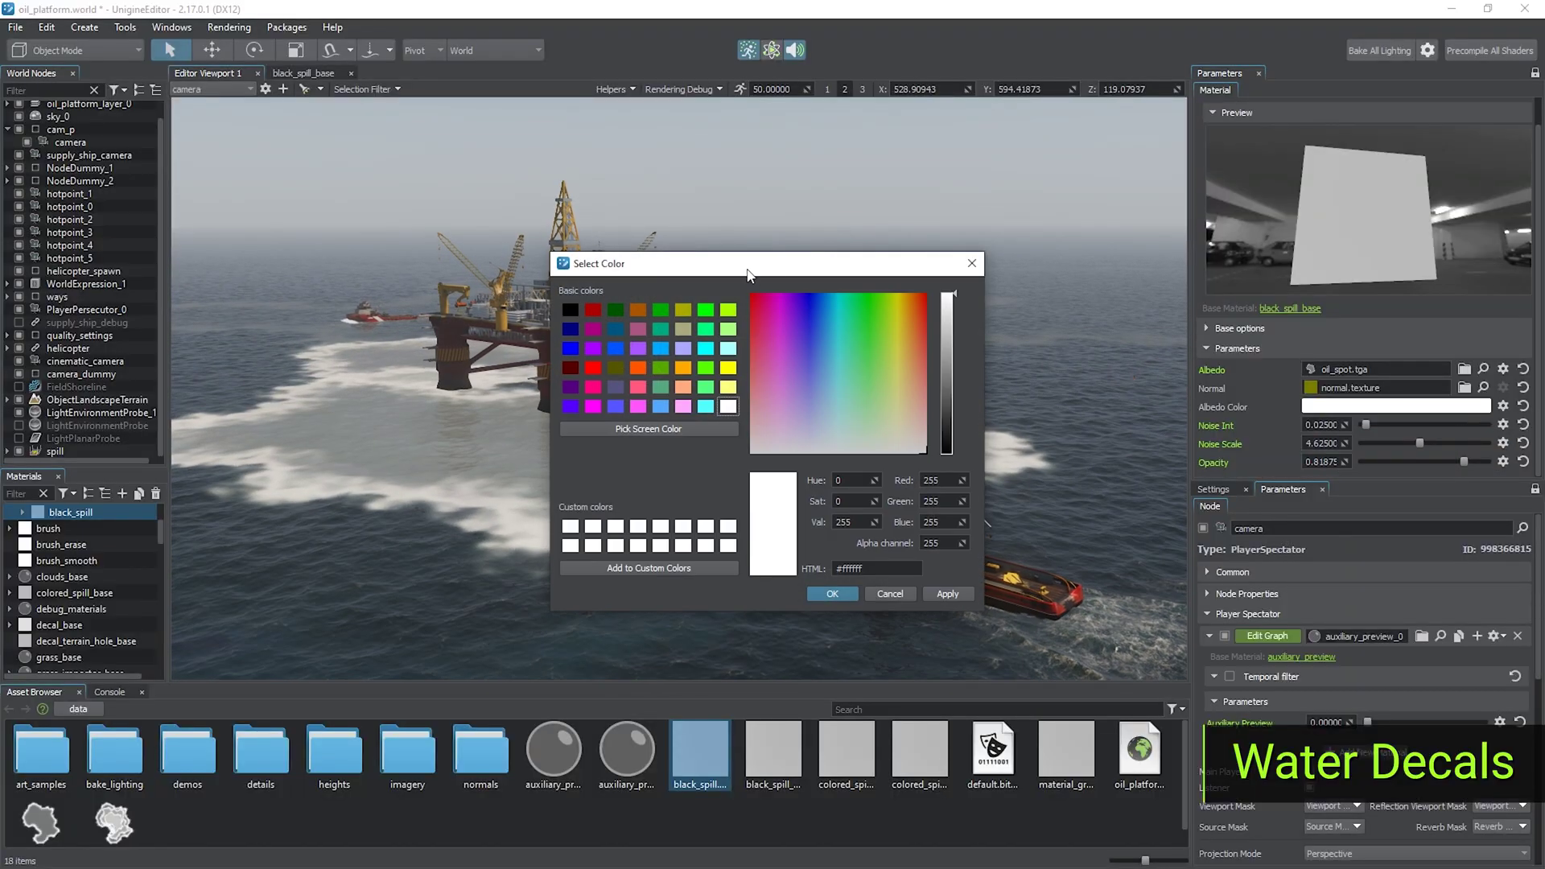
- Make the spill colour black, raise Auxiliary Preview for foam, and launch both editors
drag(748, 276, 1223, 233)
drag(1427, 252, 1431, 413)
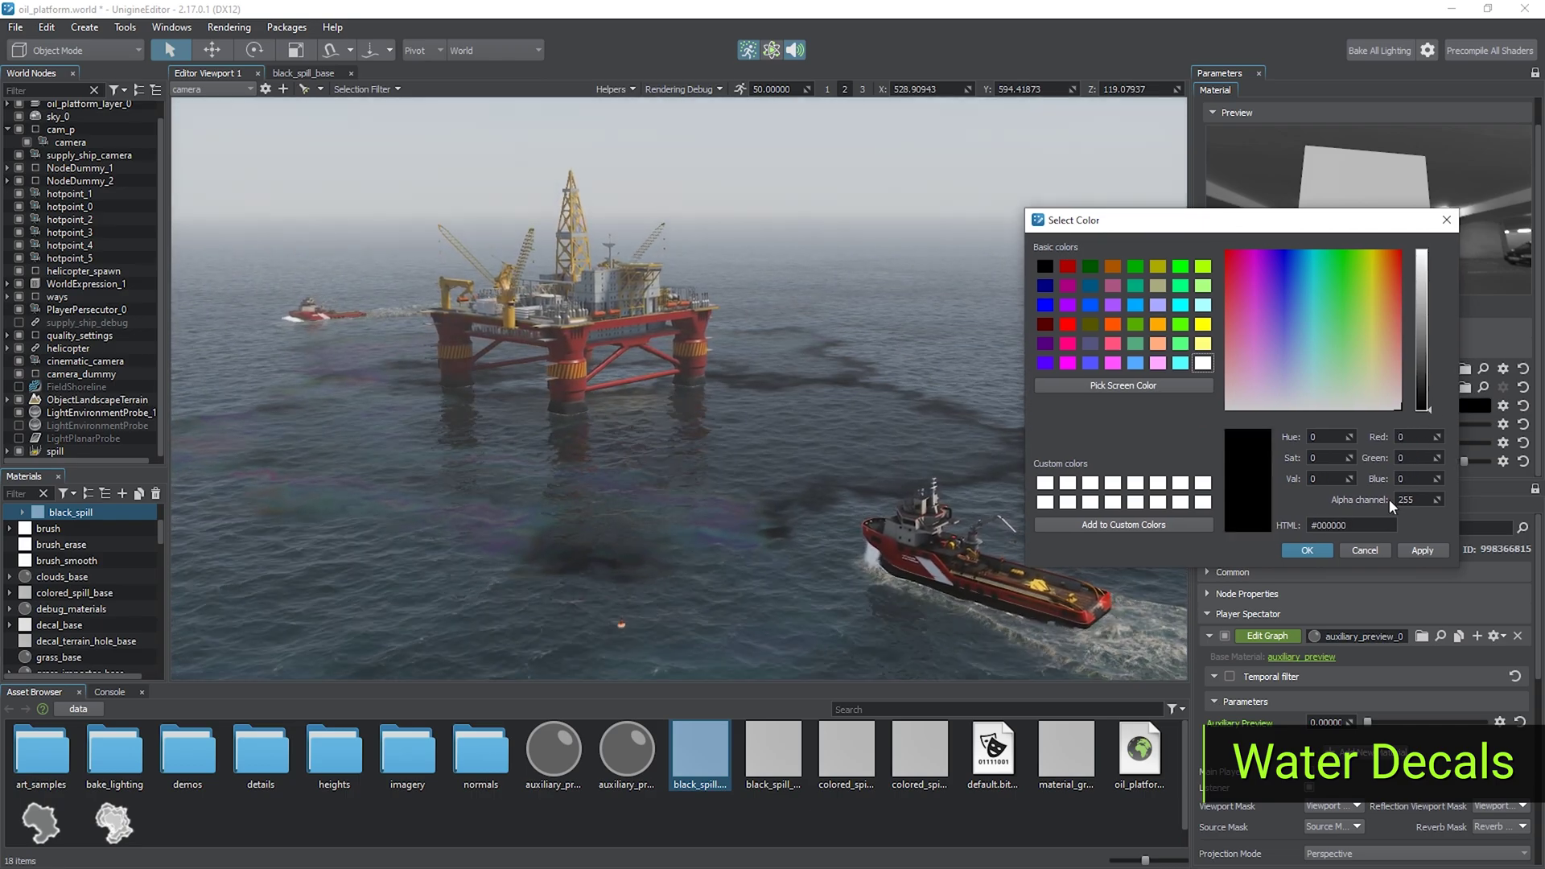
click(1306, 549)
drag(1367, 722, 1484, 729)
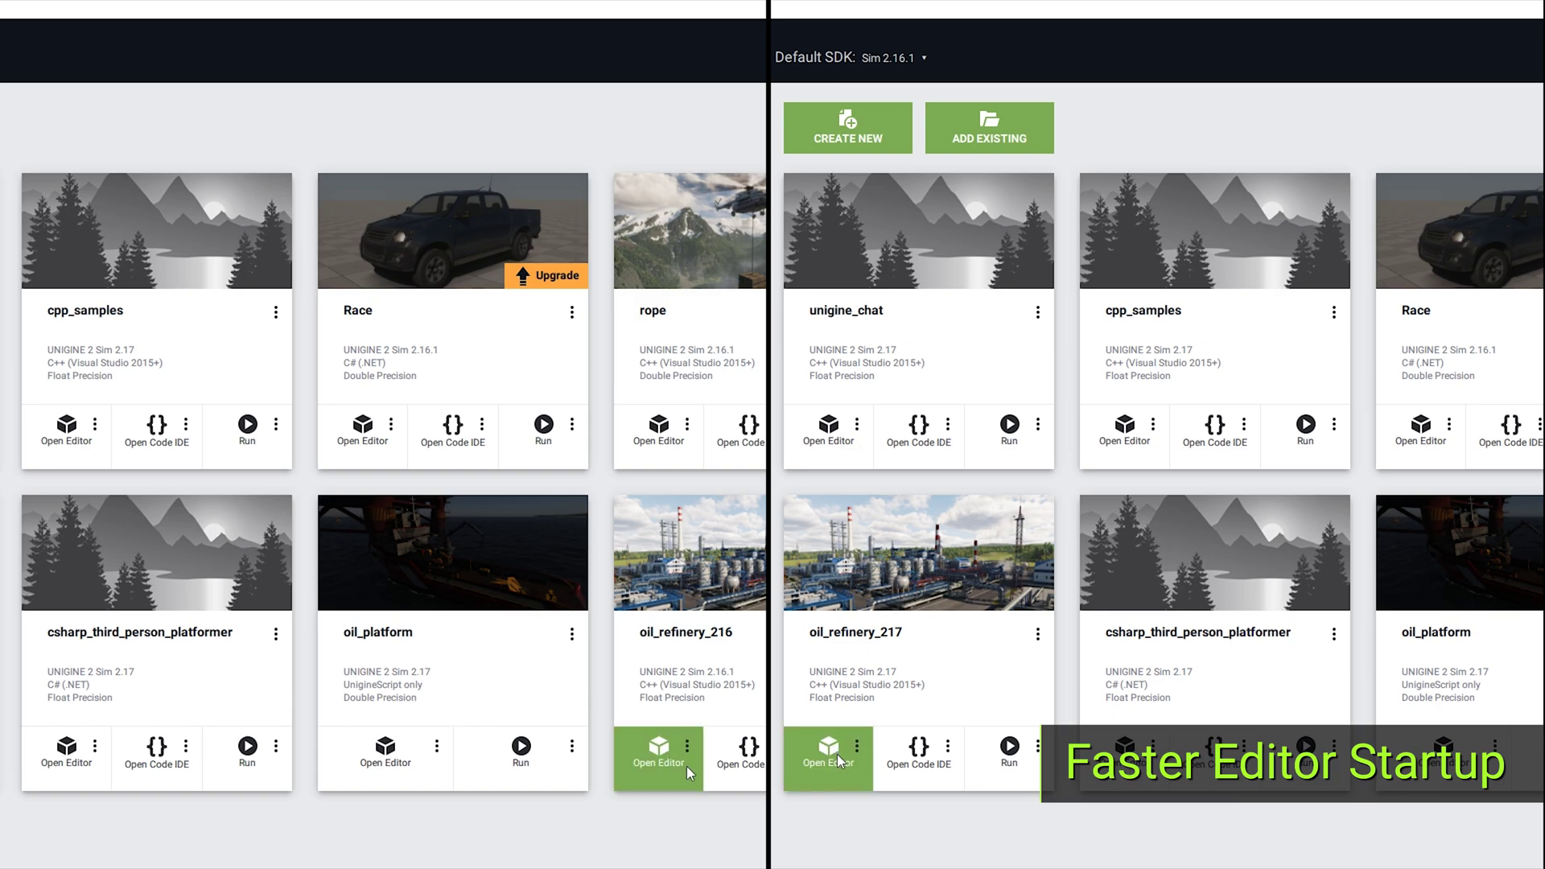
click(840, 761)
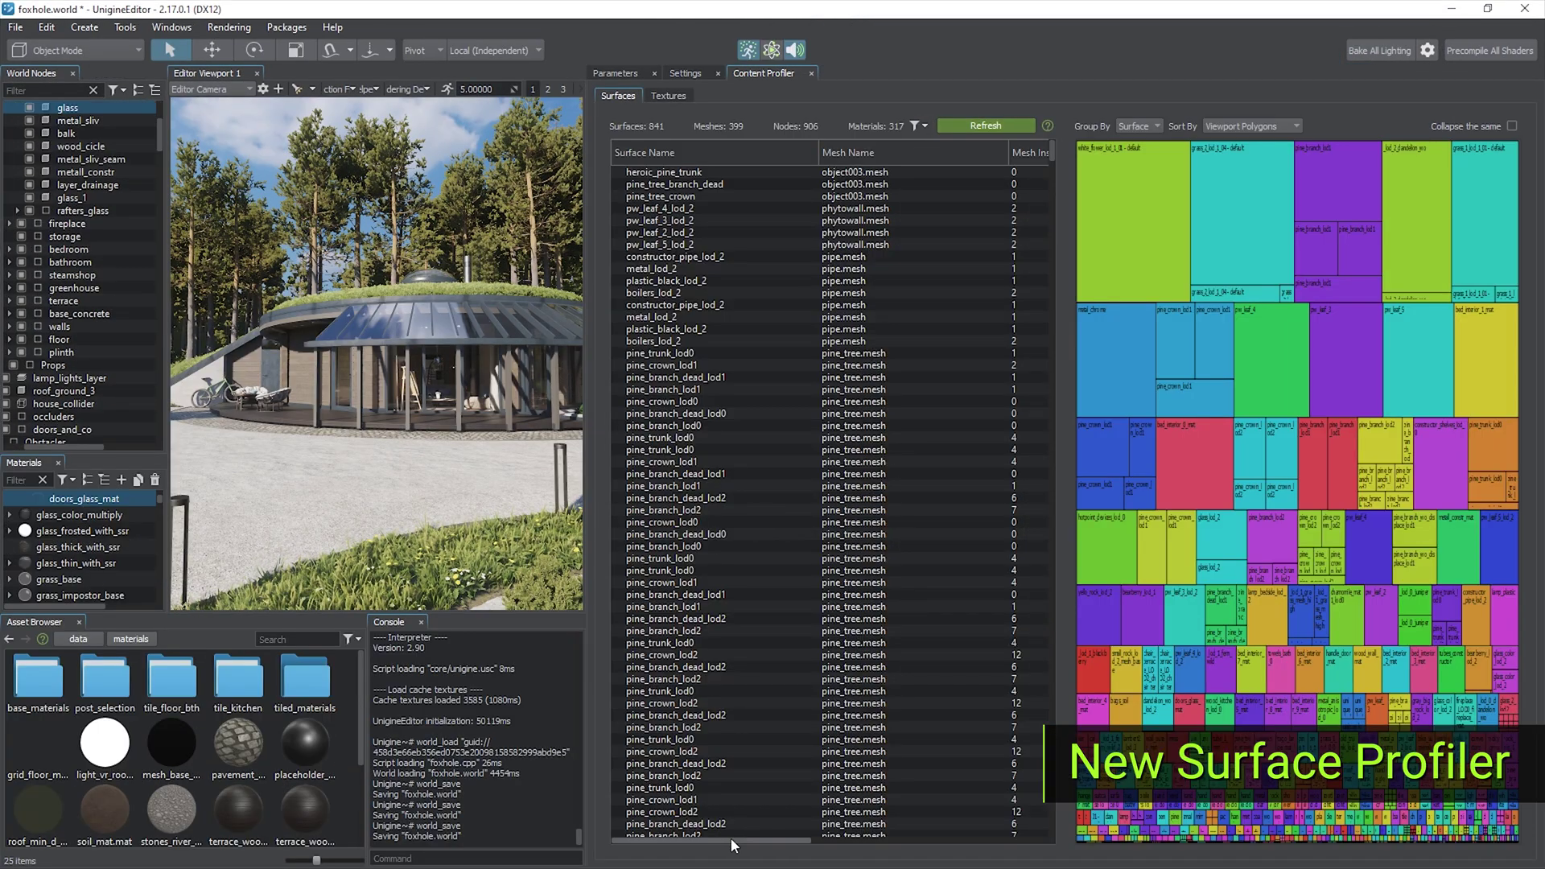
drag(732, 841, 869, 739)
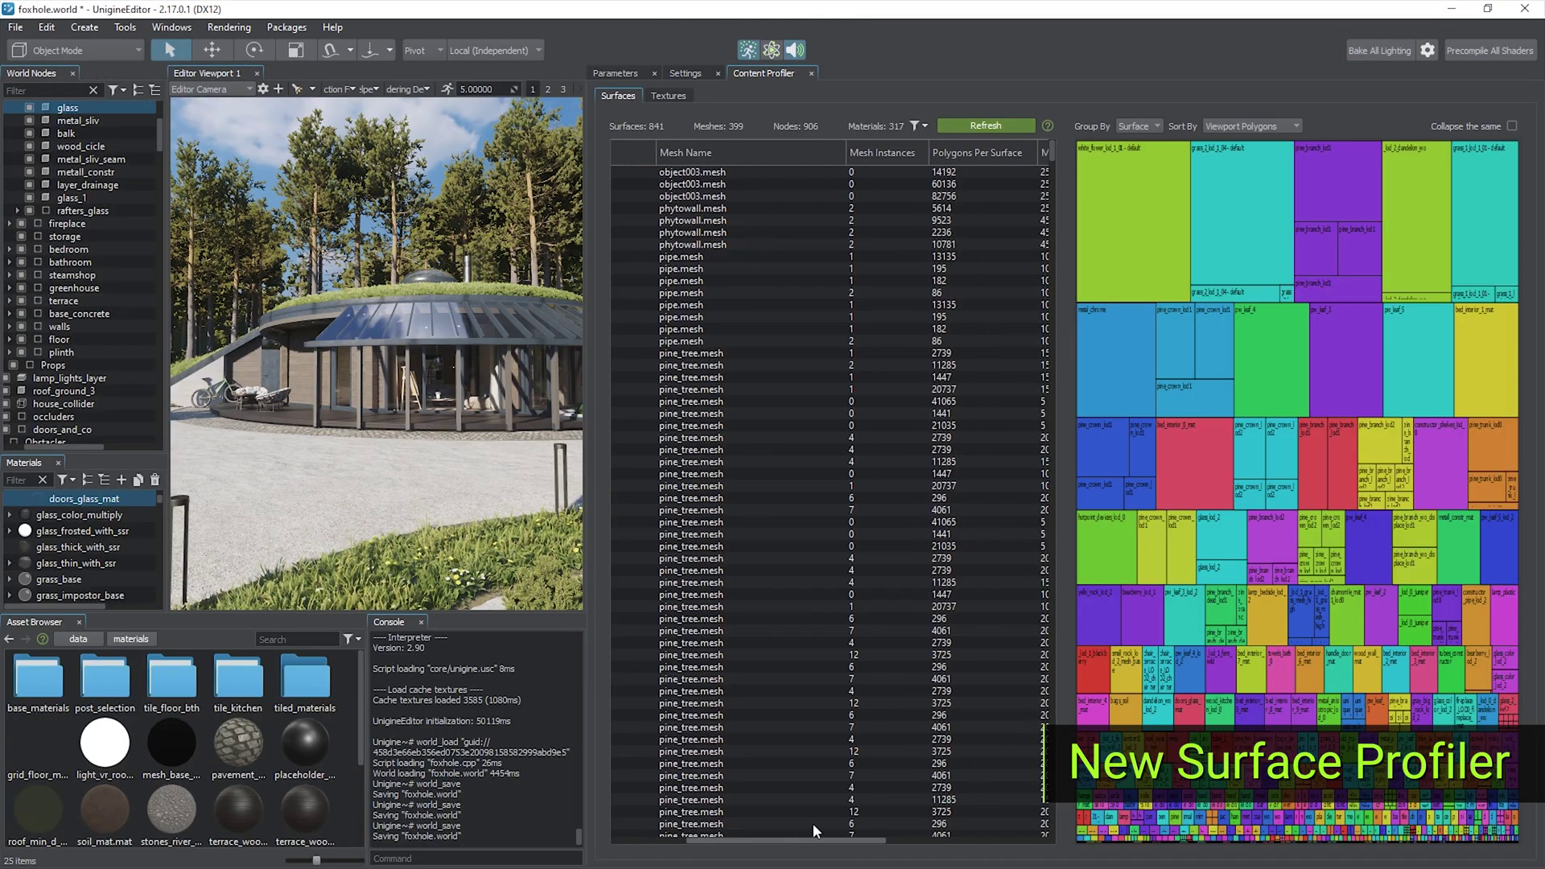
- Sort surfaces by Polygons Per Surface, largest first, and select the top surfaces
click(929, 153)
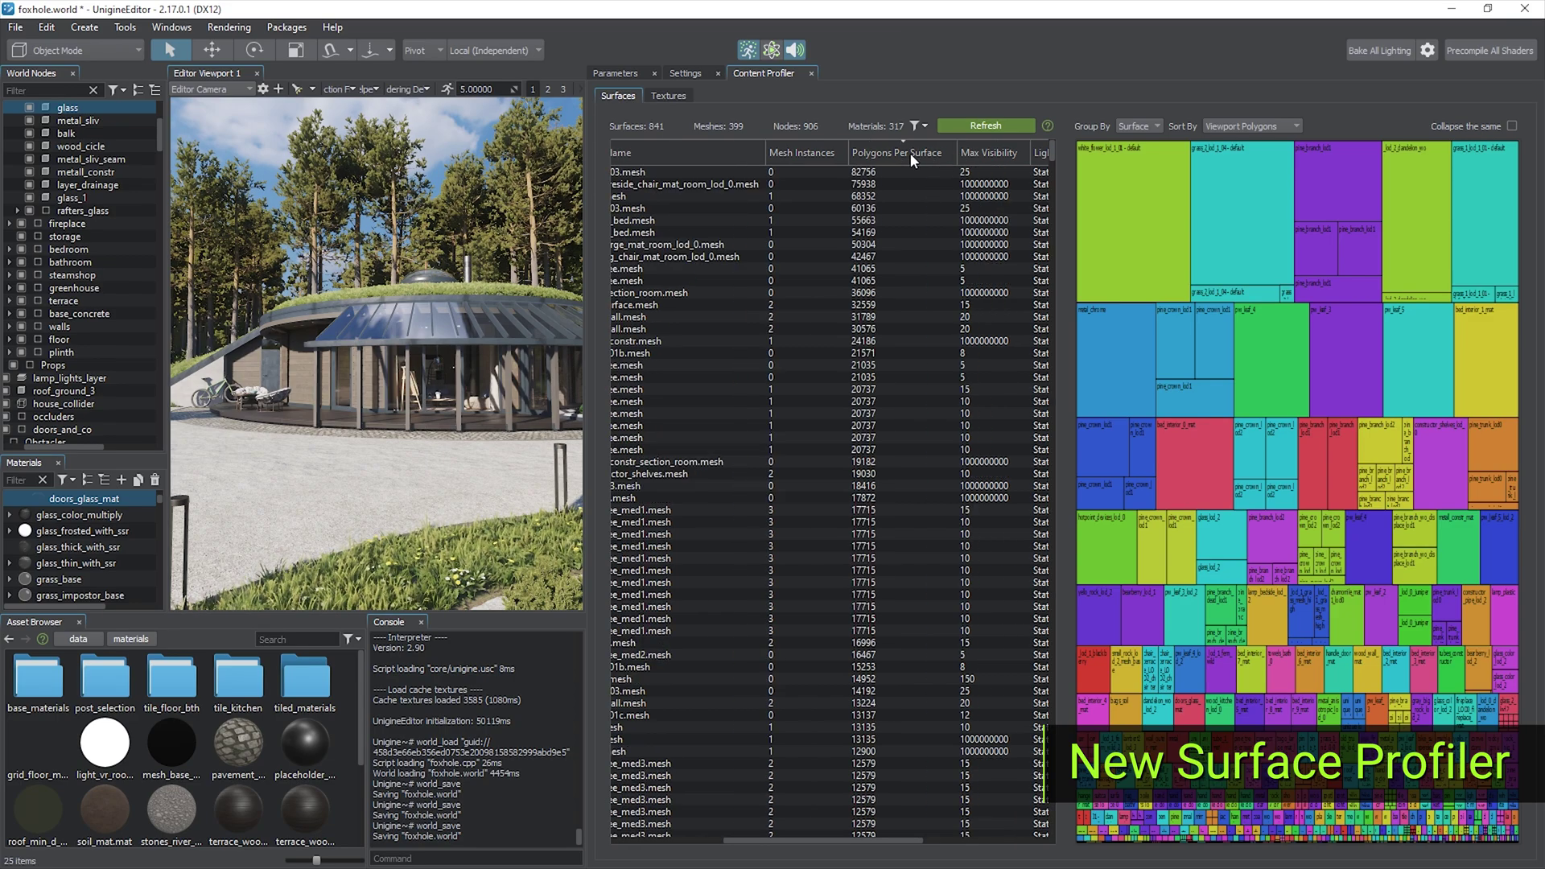
click(872, 173)
click(876, 185)
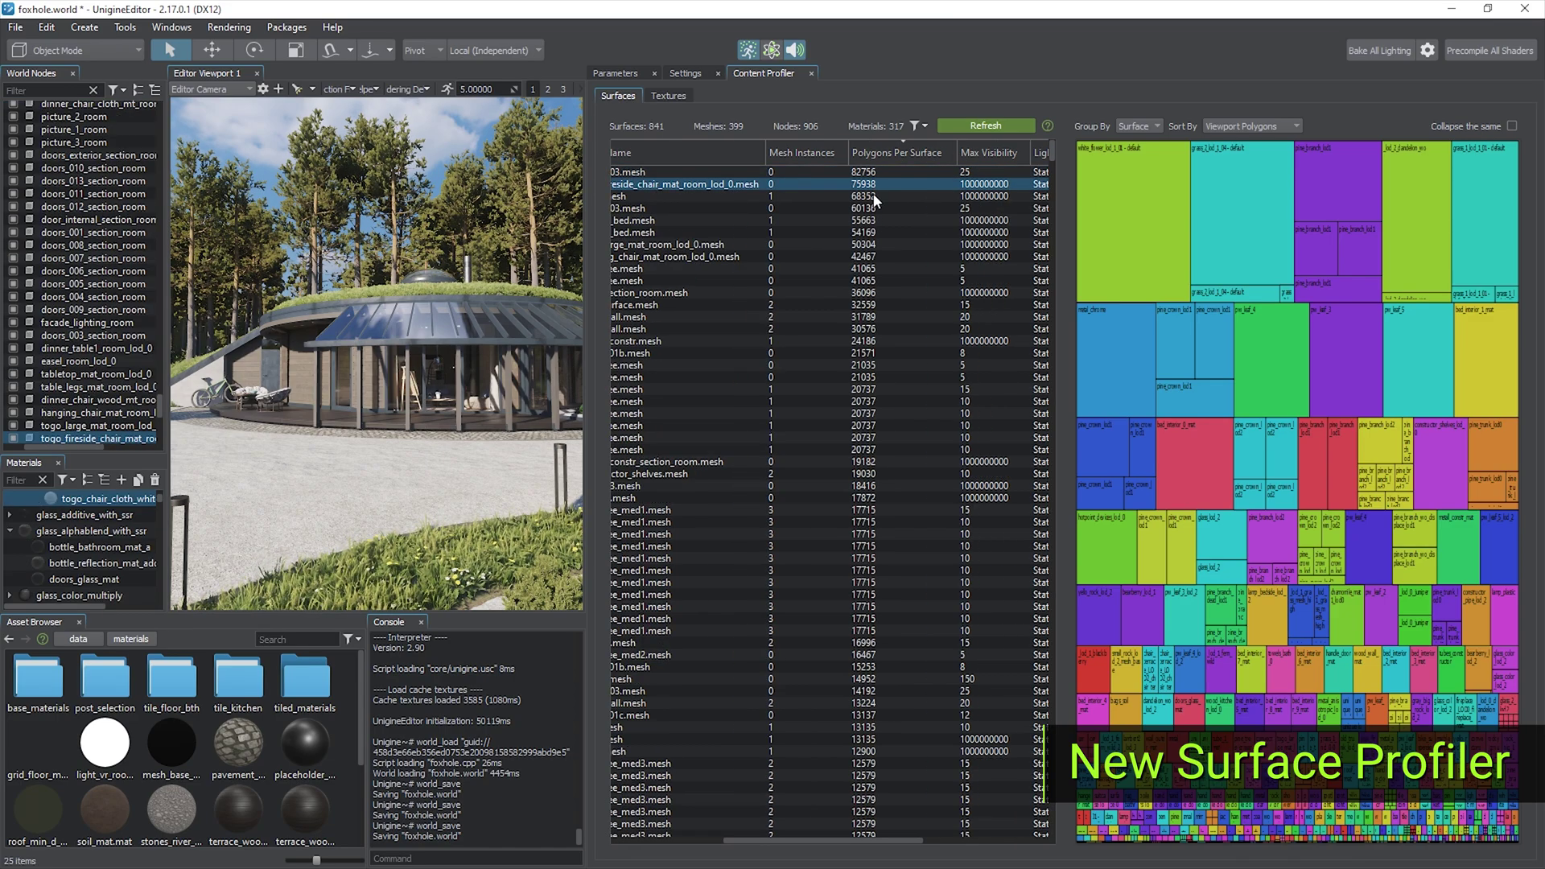
click(876, 196)
- Add a Viewport Polygons column, sort by it, and sort the treemap by Sum Polygons
click(917, 126)
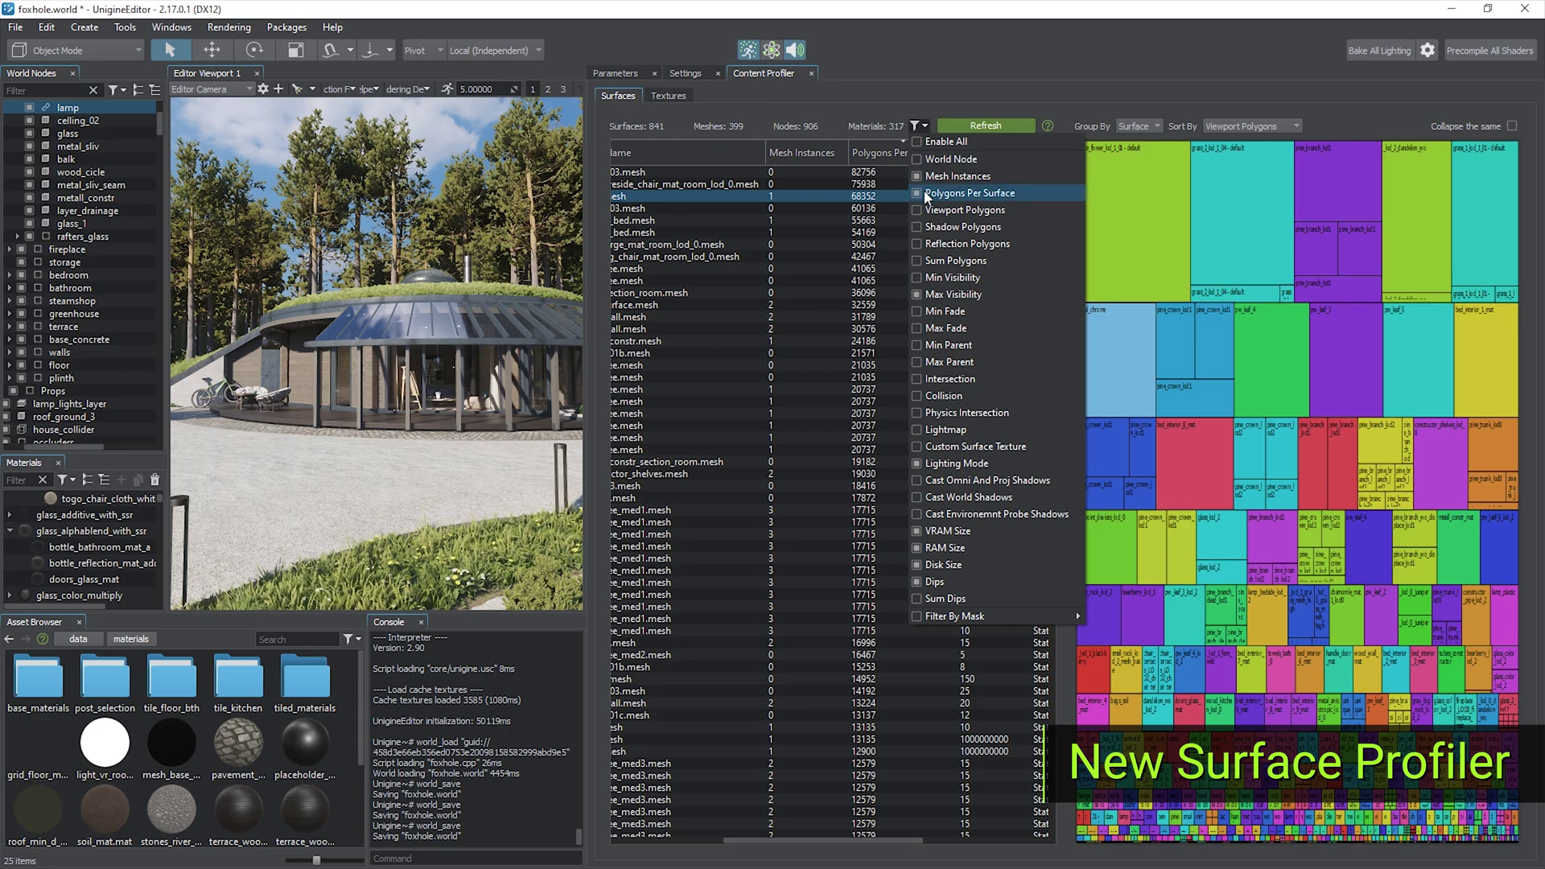
click(923, 140)
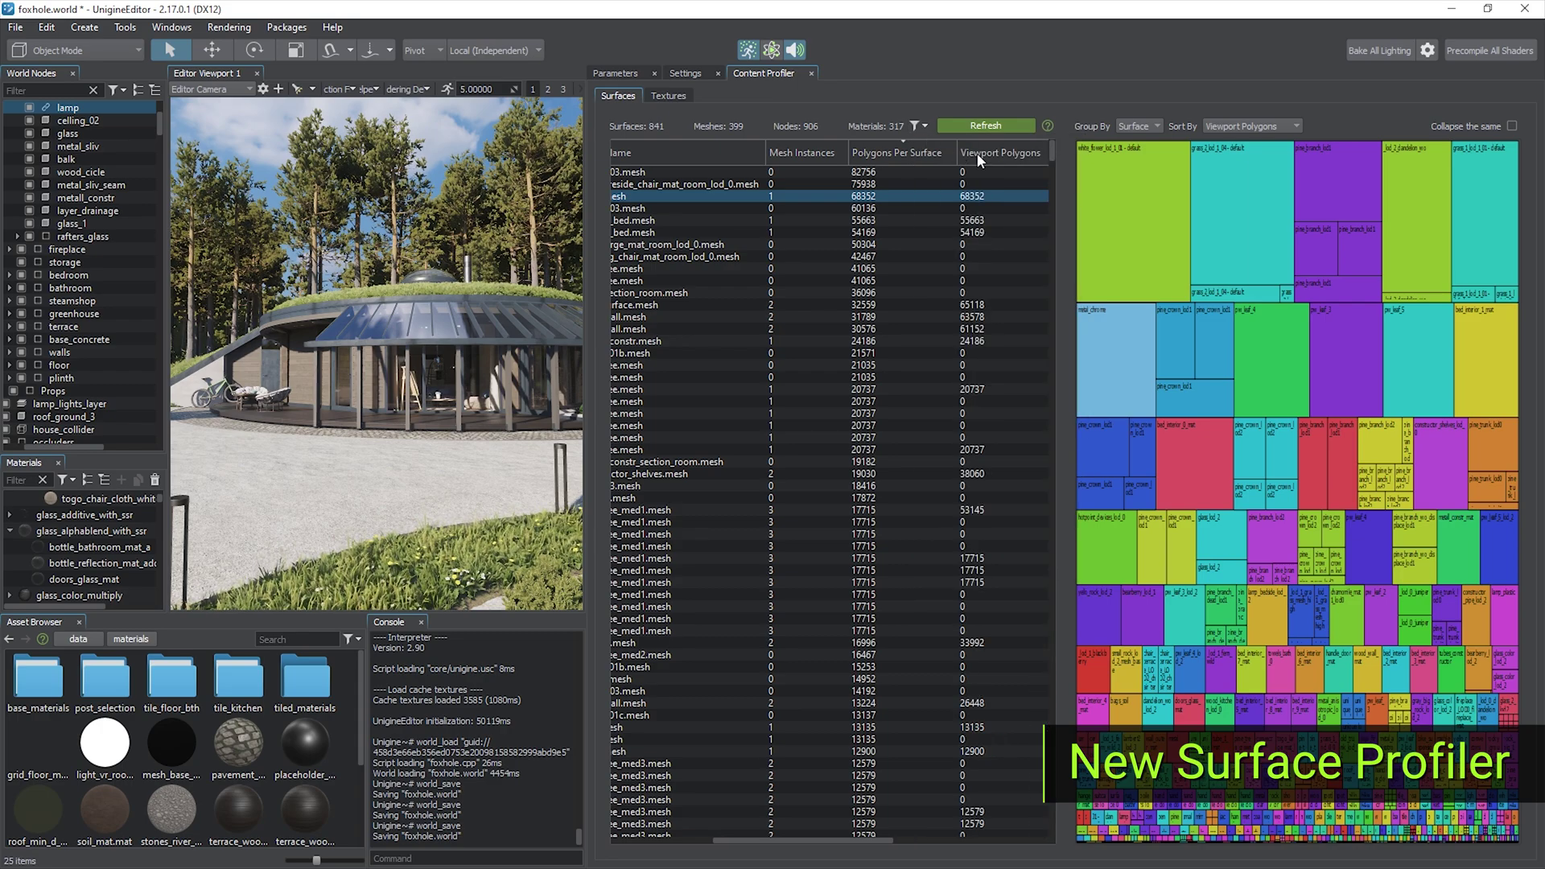
click(977, 153)
click(991, 174)
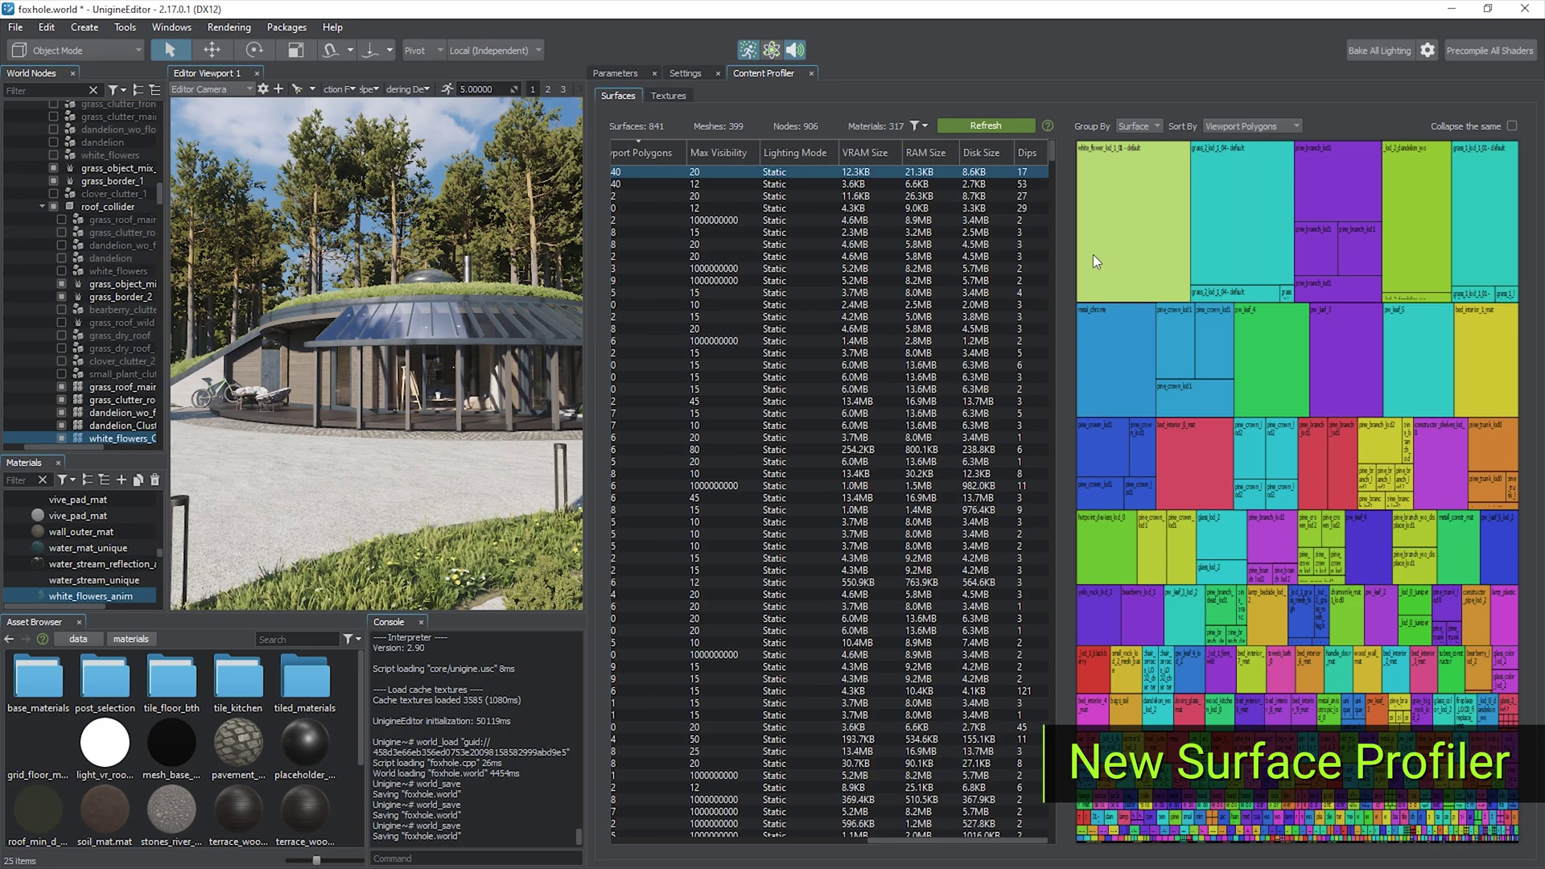
click(1147, 126)
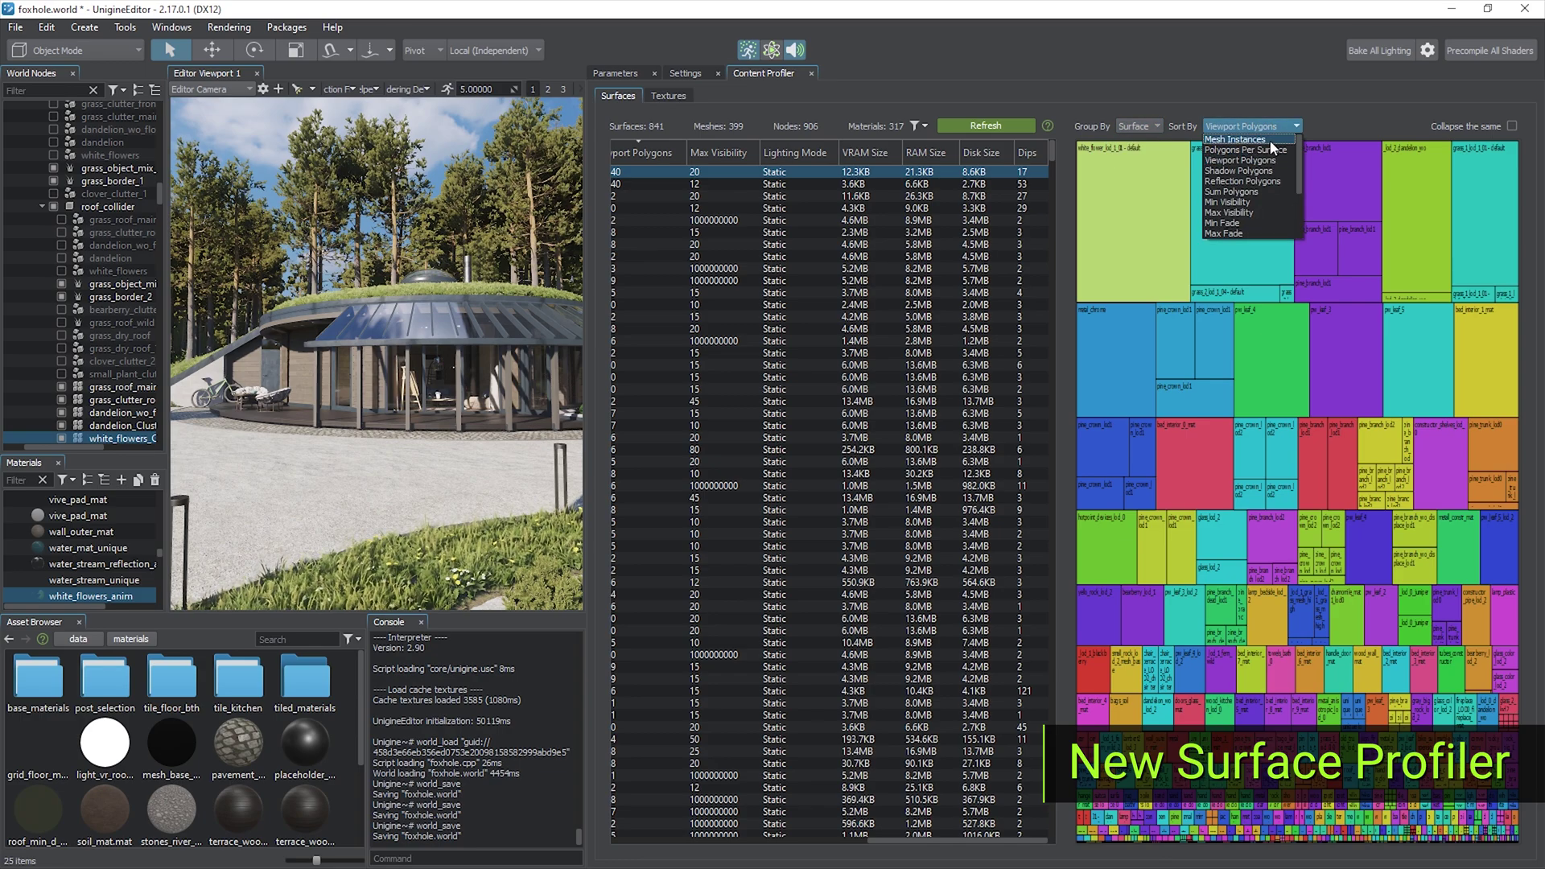
click(1265, 189)
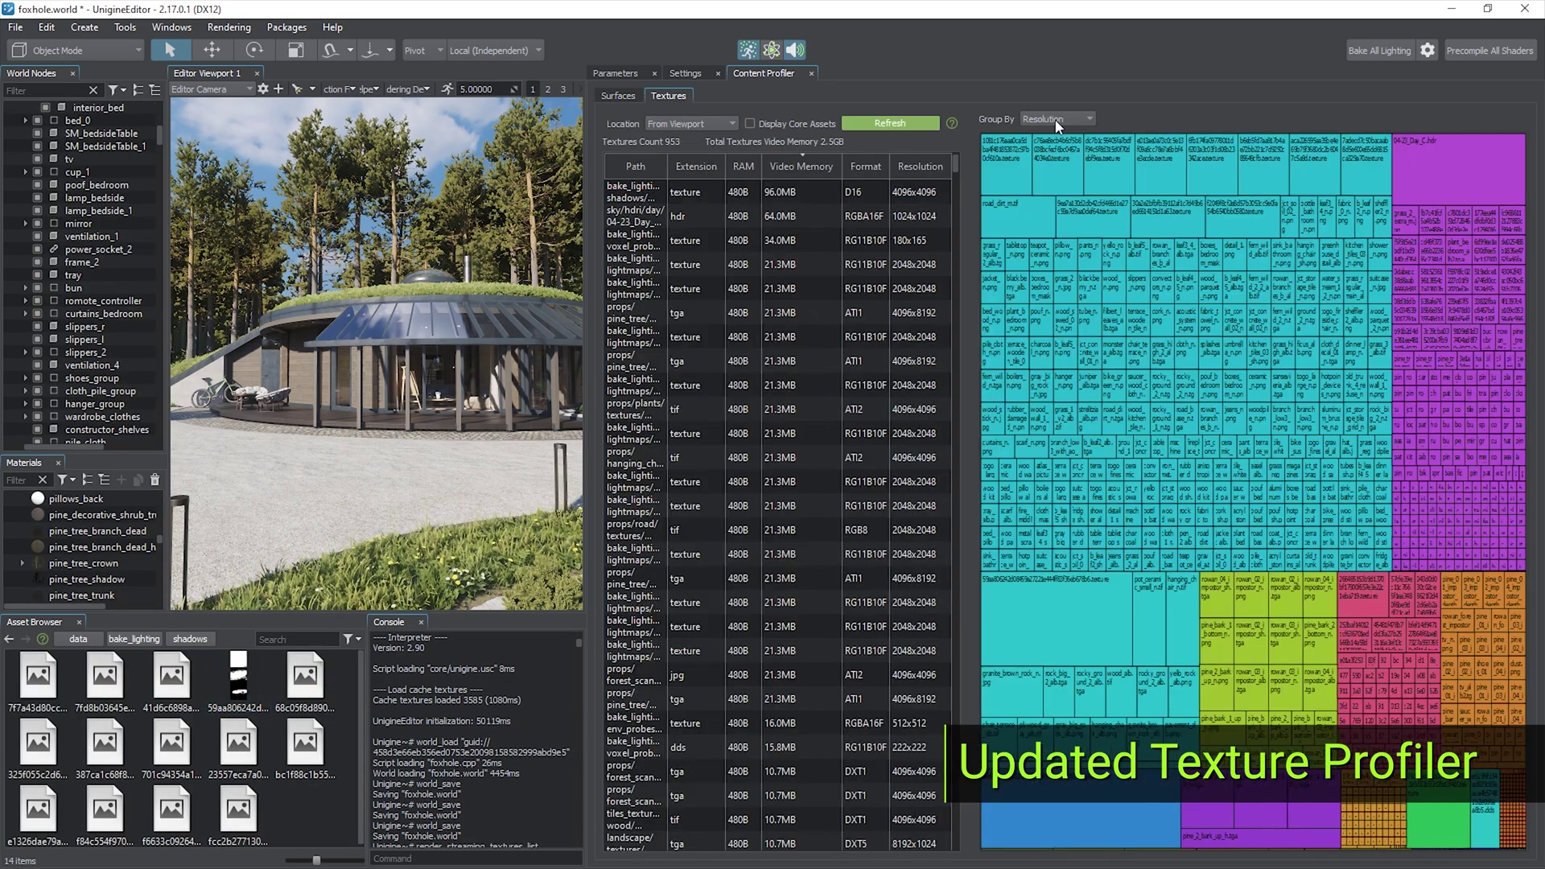
- Group textures by Texture Preset and box-select a batch in the treemap
click(1073, 153)
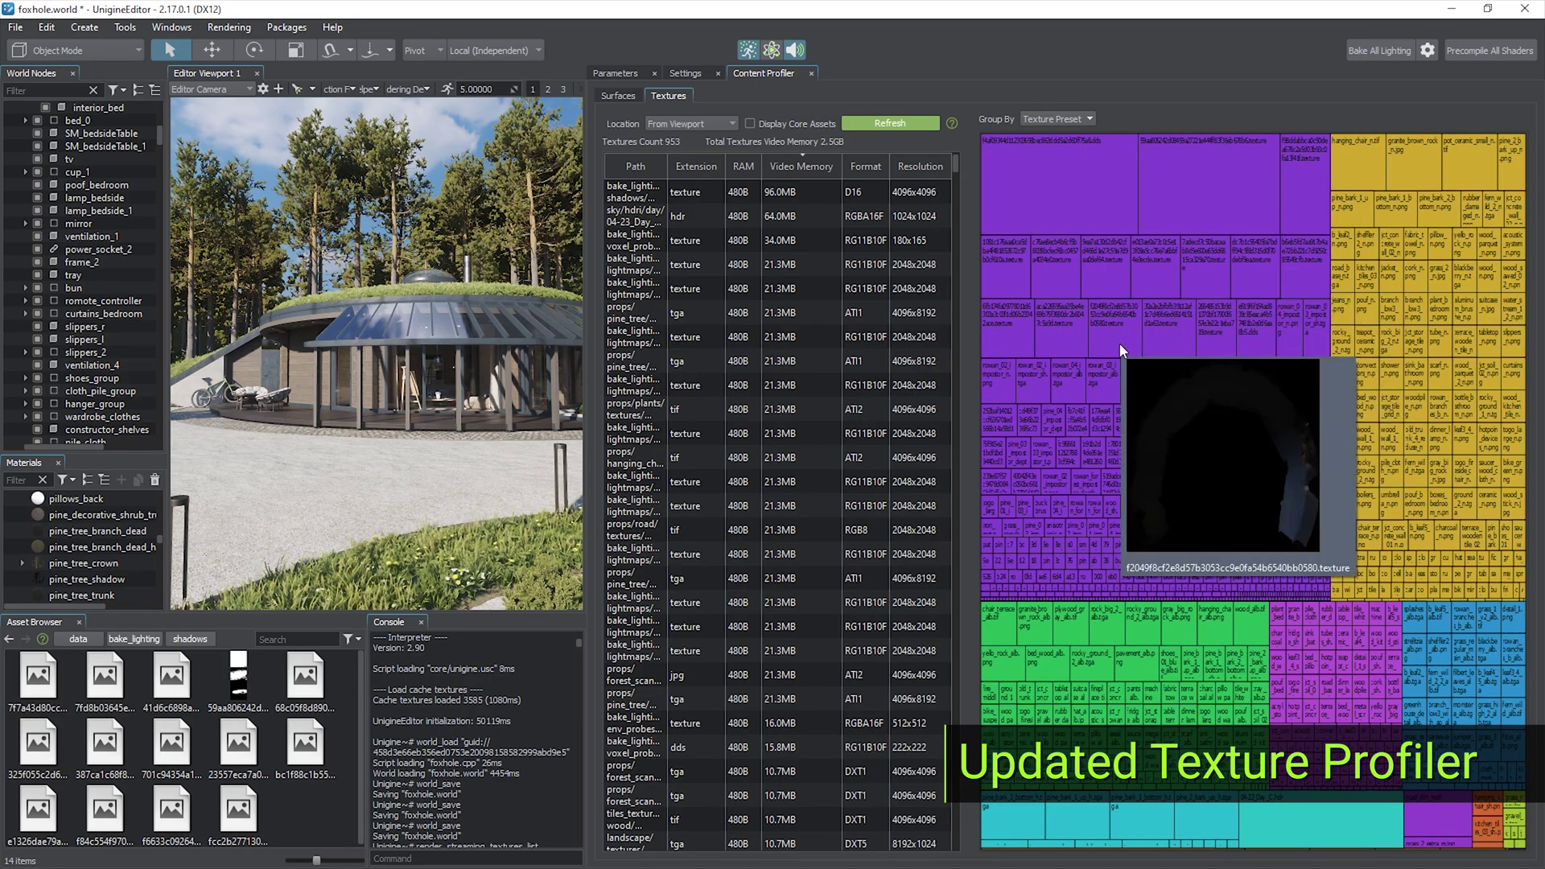
click(1038, 399)
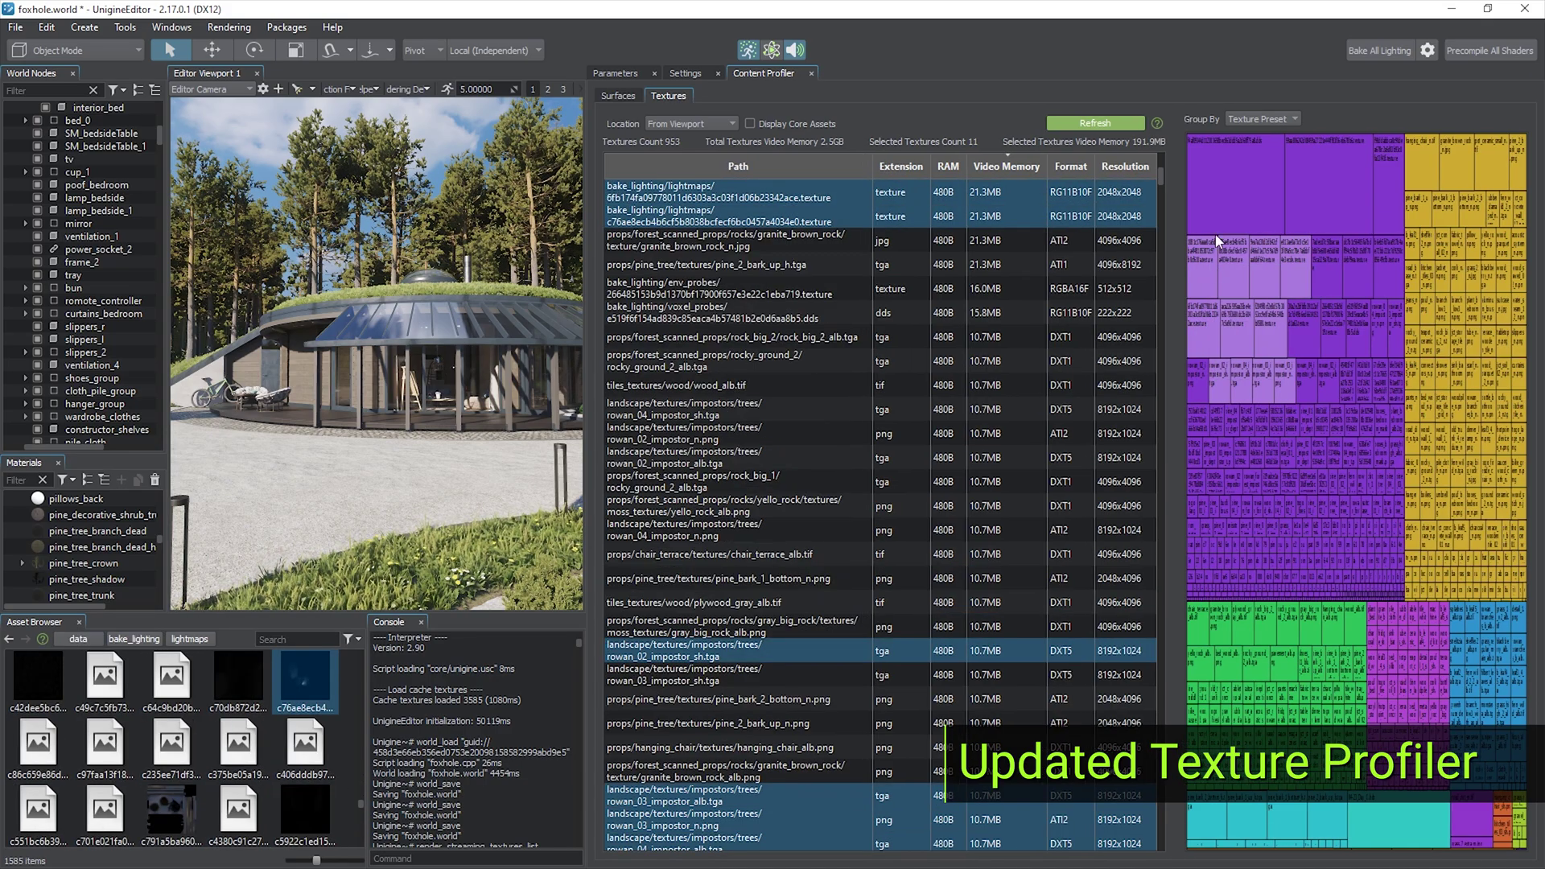
drag(1218, 193, 1362, 358)
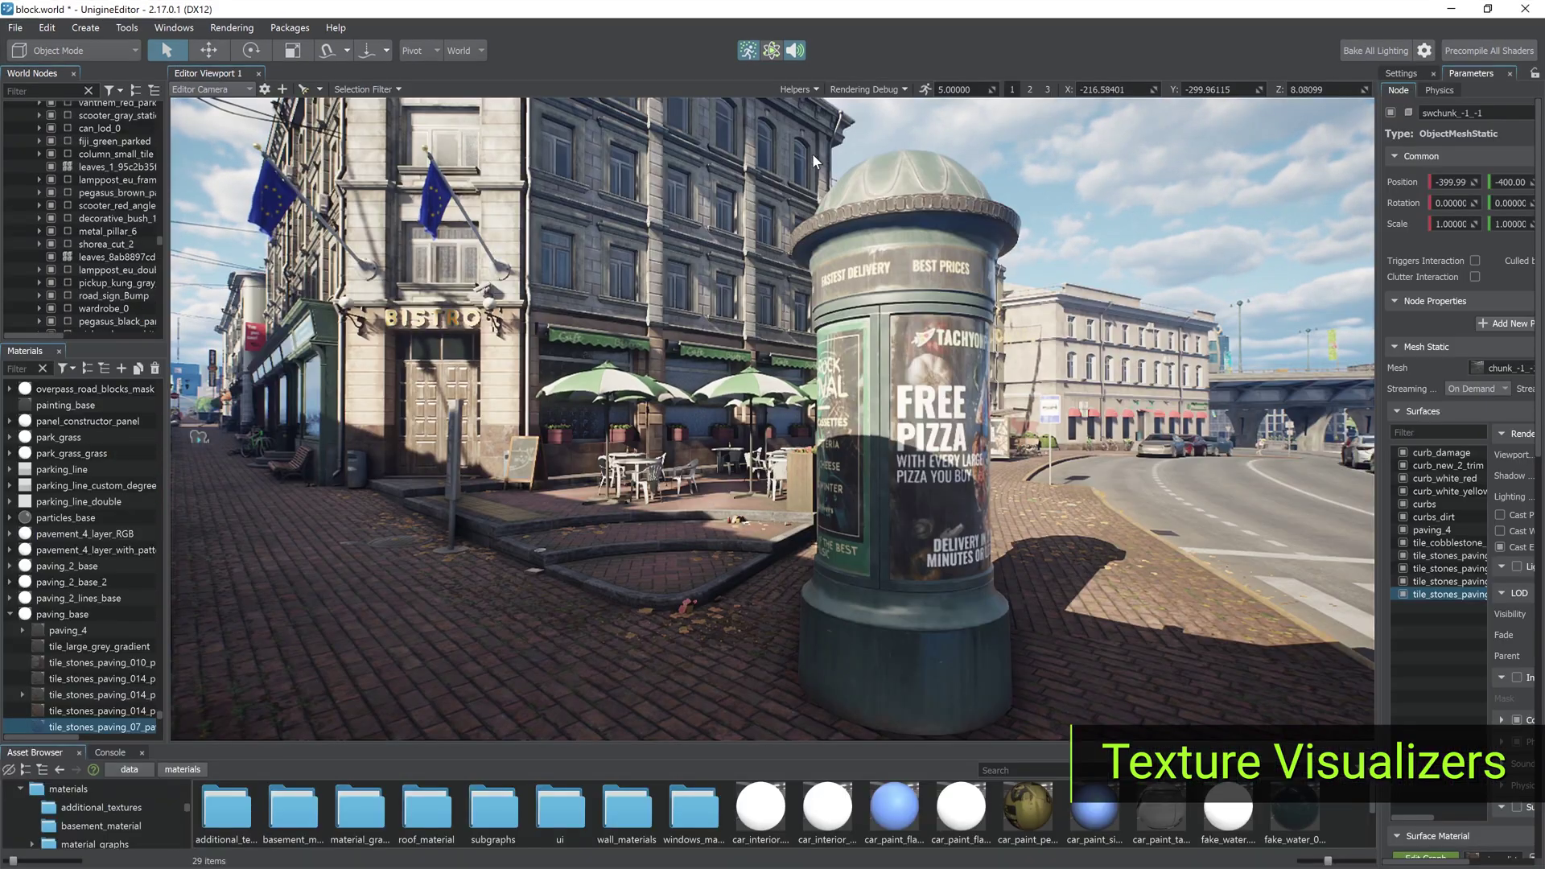
- Show the Texture Screen Density debug view blended with the scene
click(847, 90)
click(871, 722)
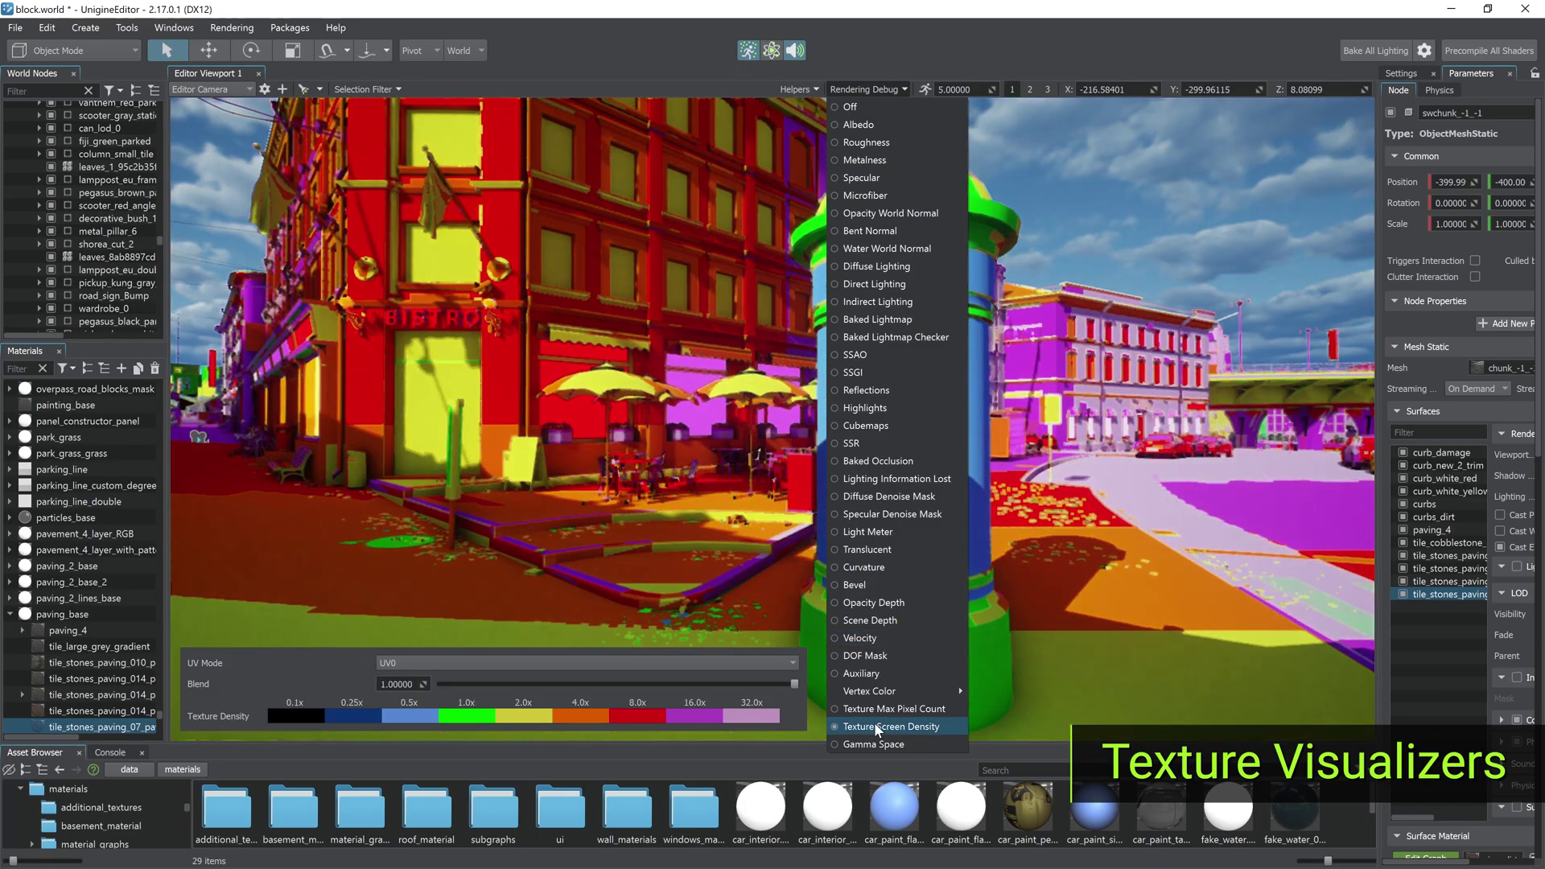
drag(491, 682, 666, 684)
scroll(1138, 597, up, 3)
scroll(1146, 576, down, 5)
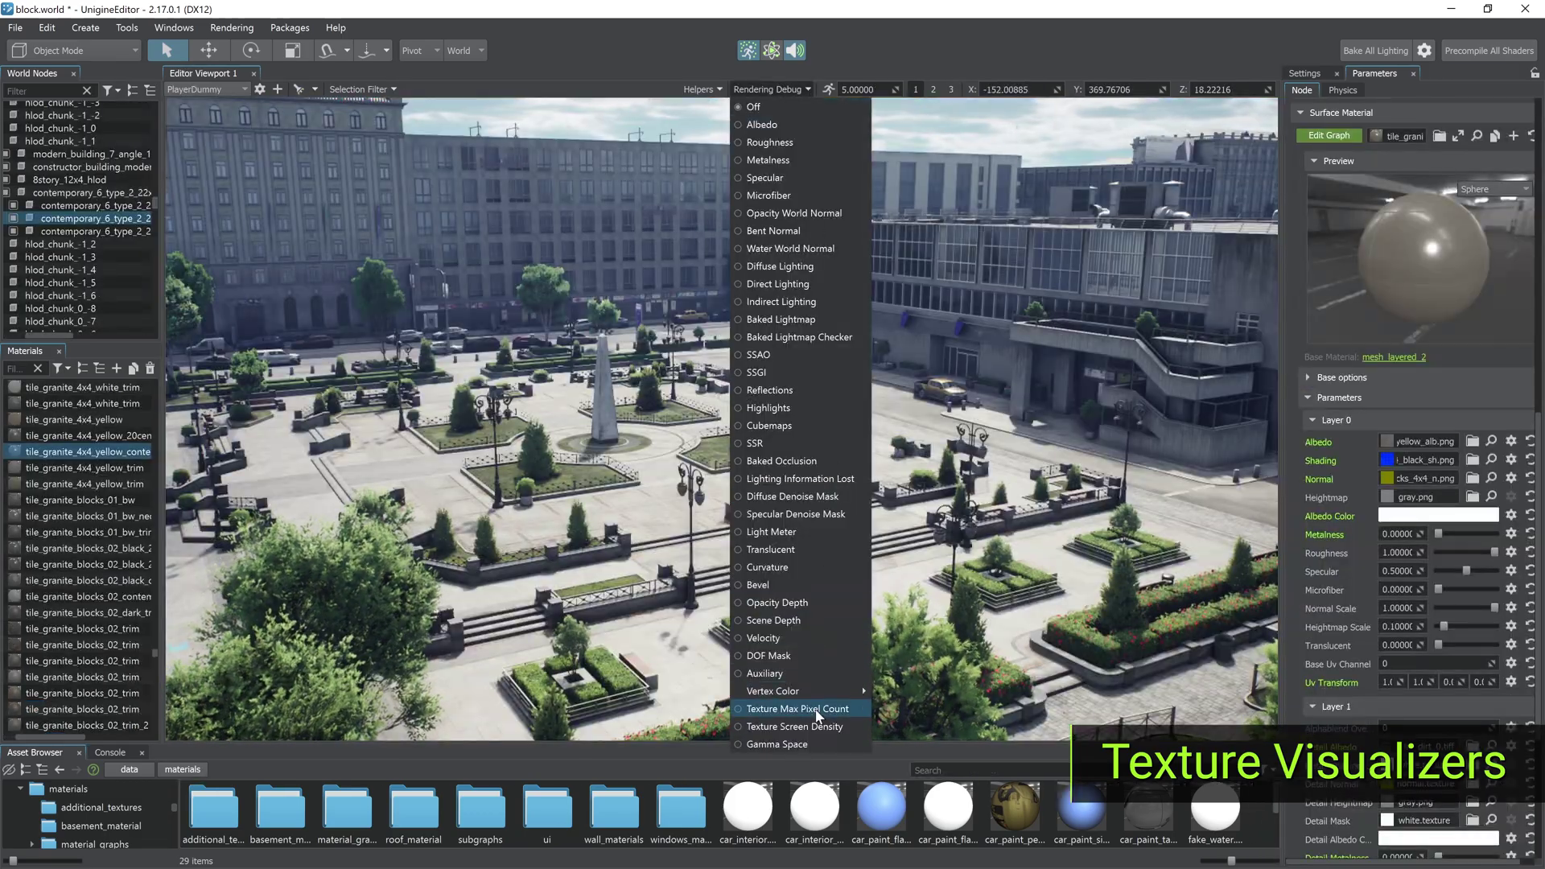
- View Texture Max Pixel Count, then Vertex Color Green and RGB, then turn debugging off
click(810, 704)
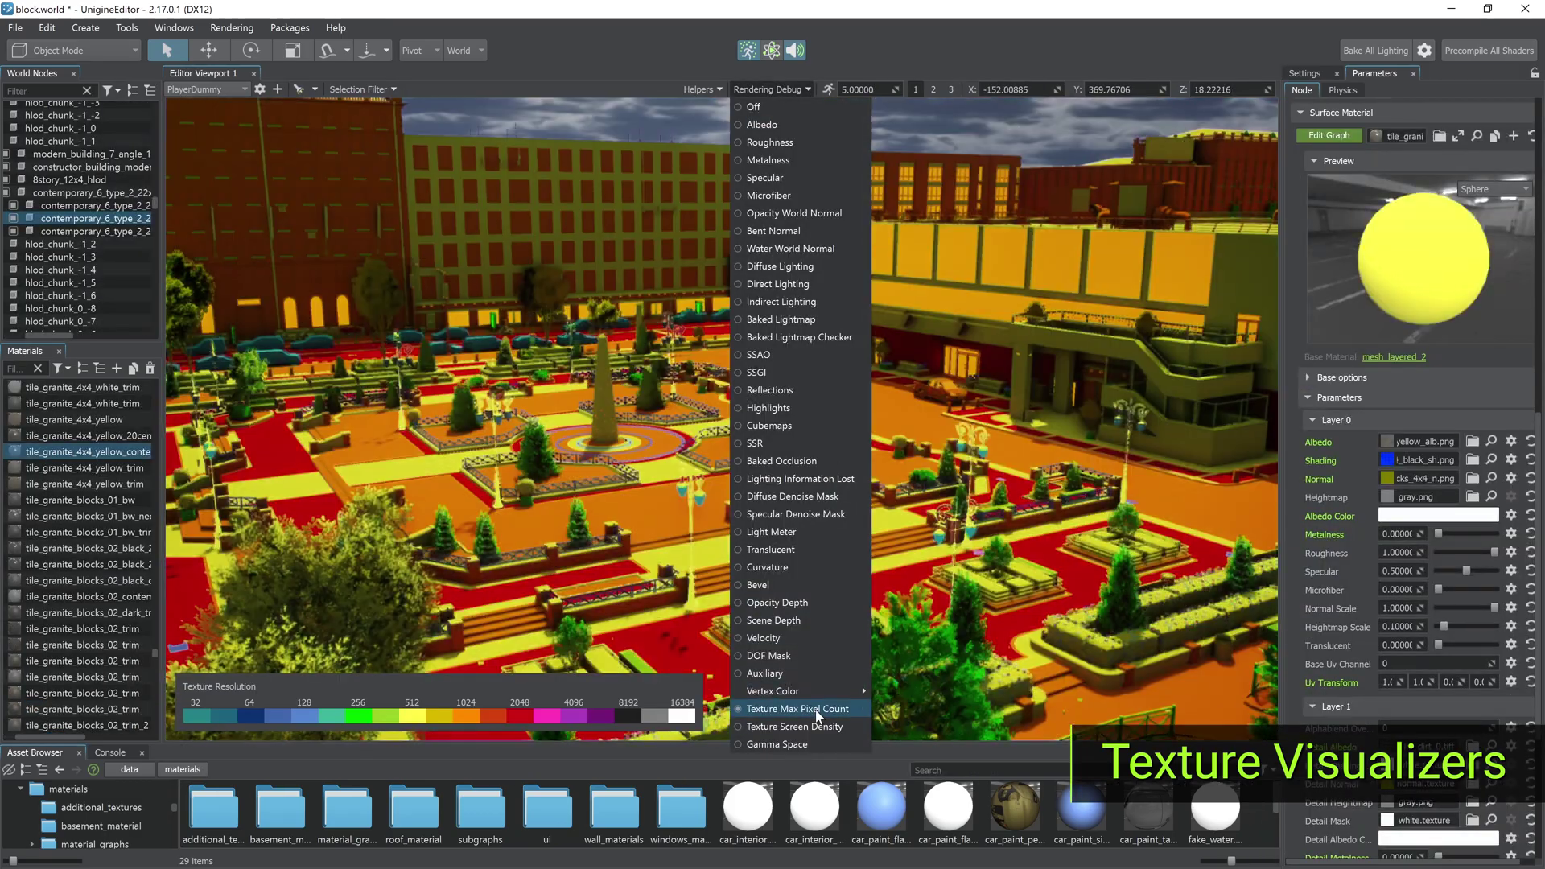
click(805, 83)
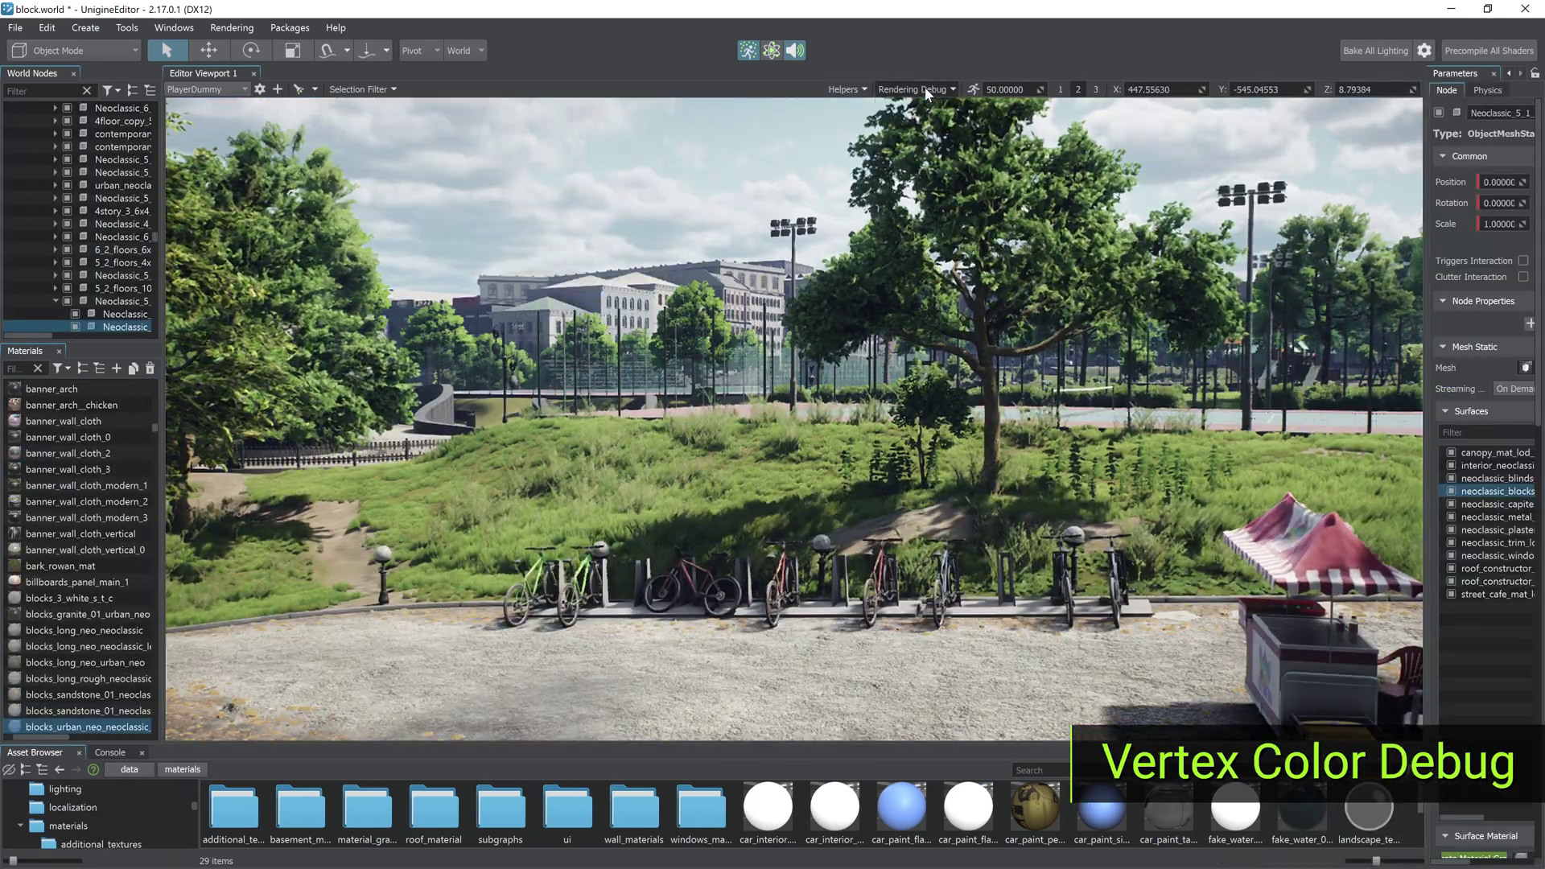
click(925, 87)
mouse_move(941, 691)
click(1113, 708)
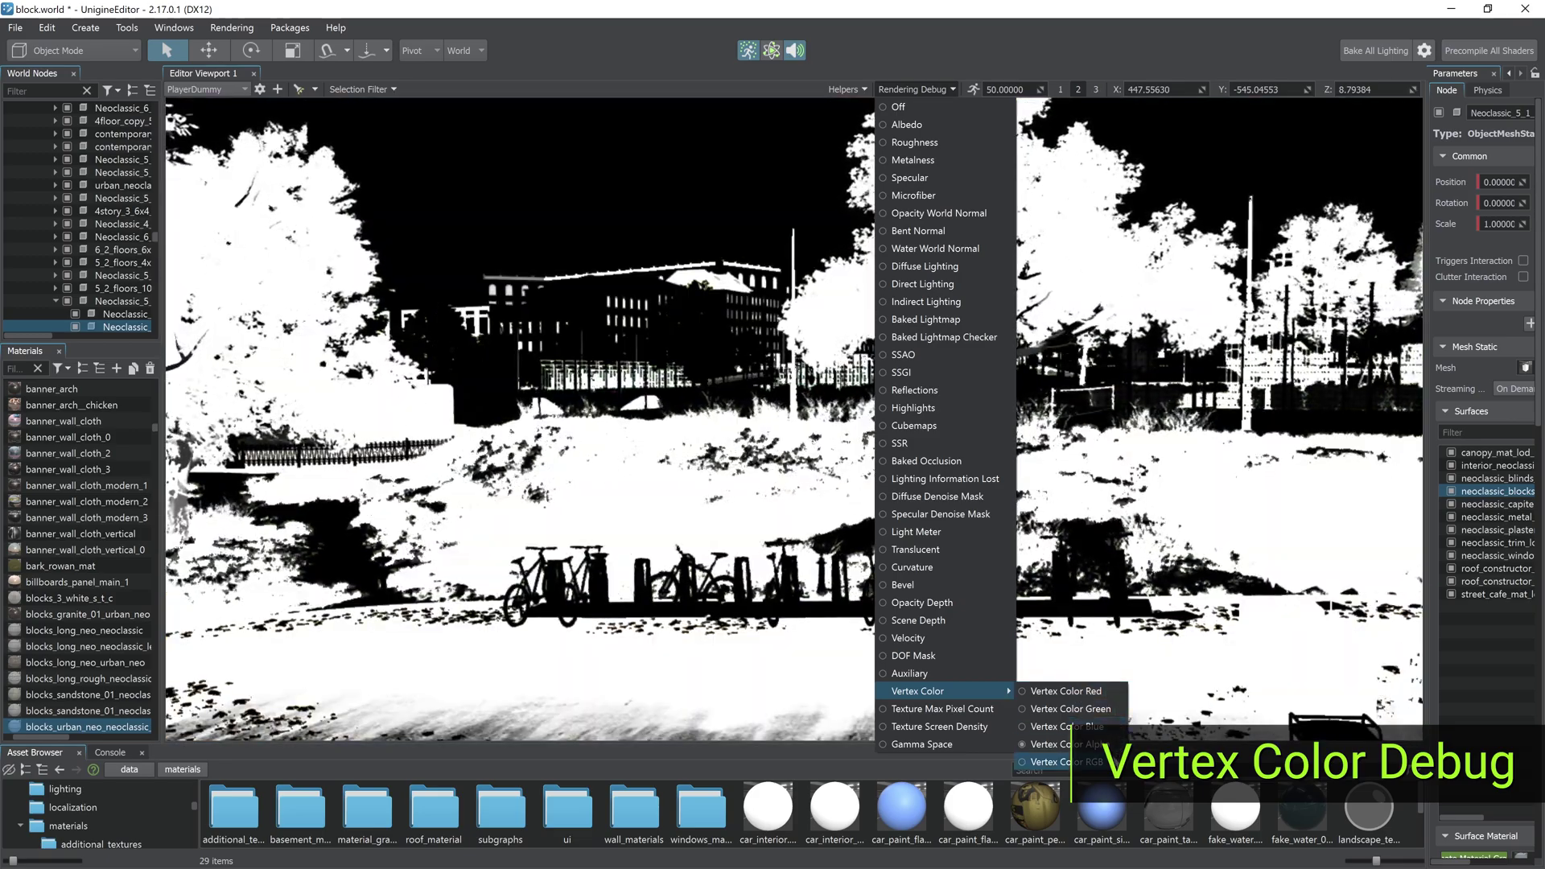
click(1051, 762)
click(967, 107)
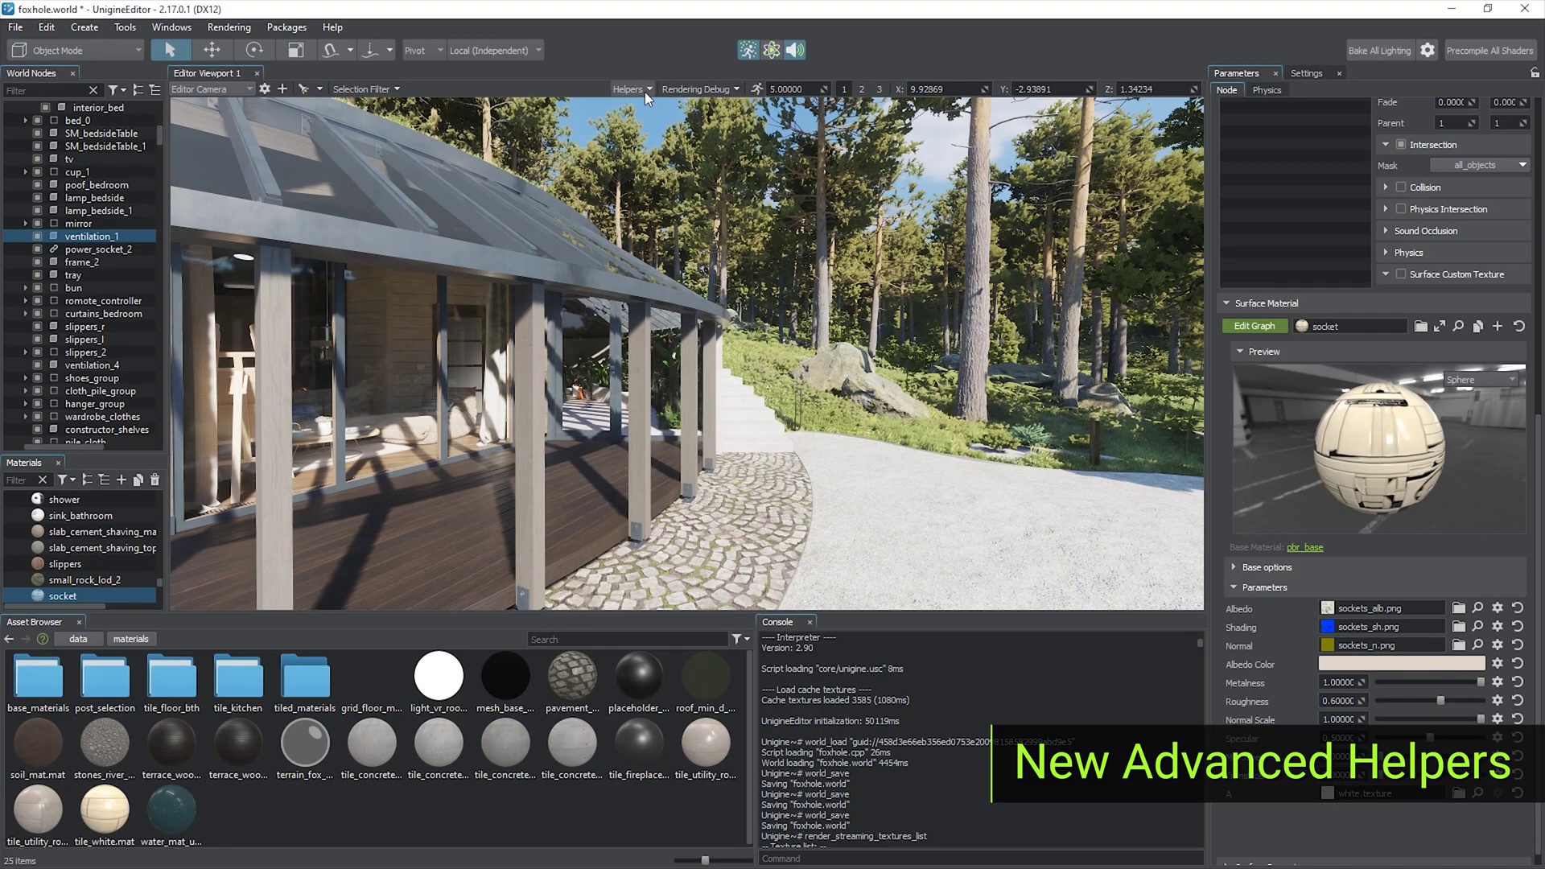
- Highlight viewport mask 3 for_planar_reflections objects and orbit toward the hanging chair
click(646, 98)
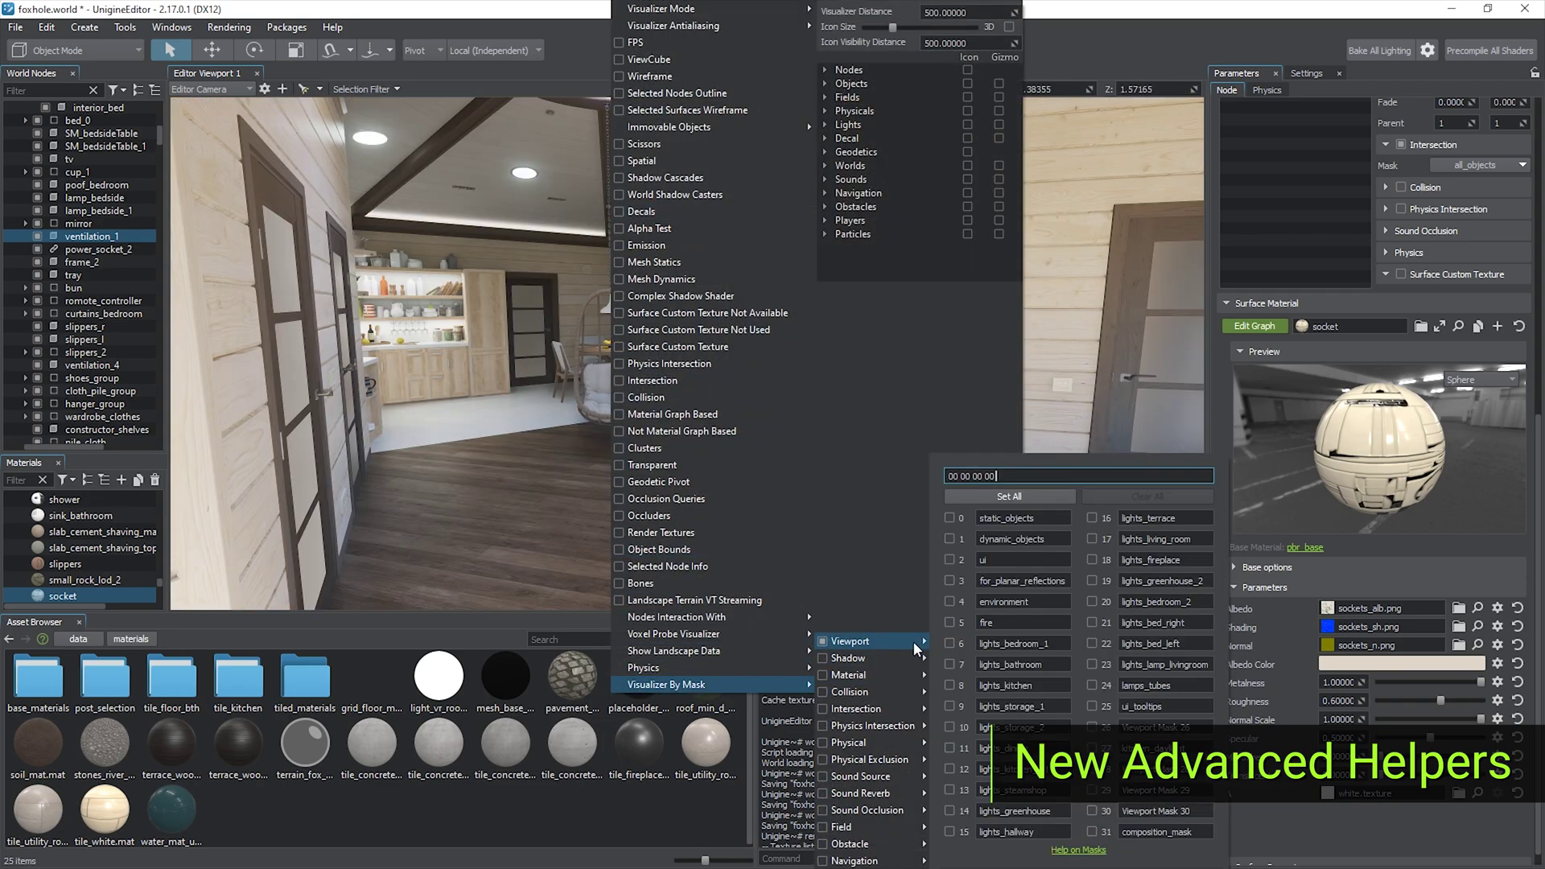
click(951, 582)
key(Escape)
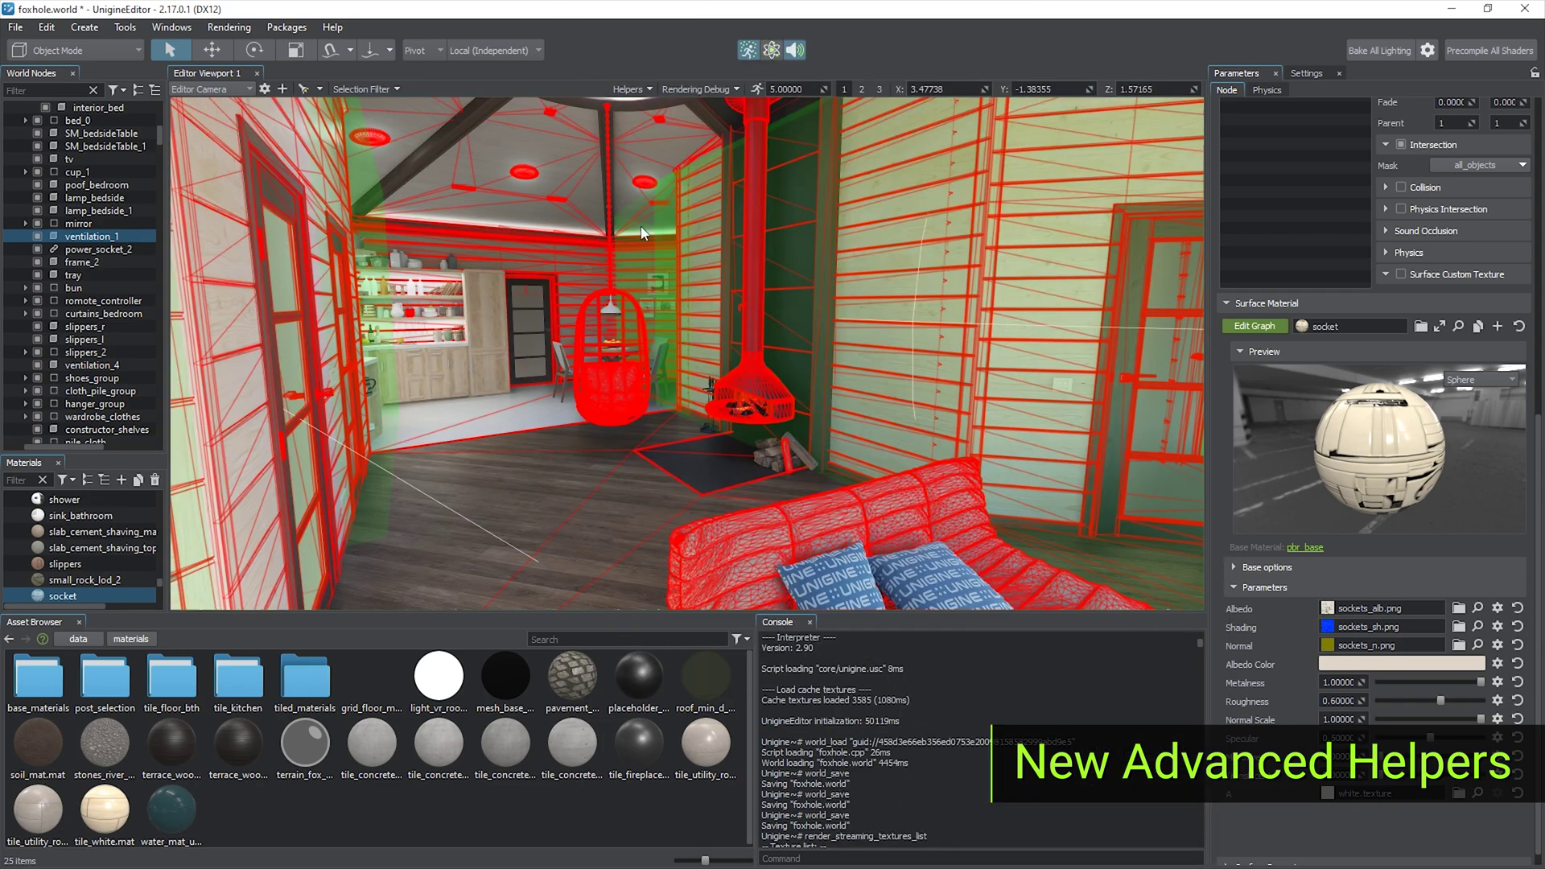
mouse_move(675, 293)
right_down()
mouse_move(786, 312)
mouse_move(662, 311)
right_up()
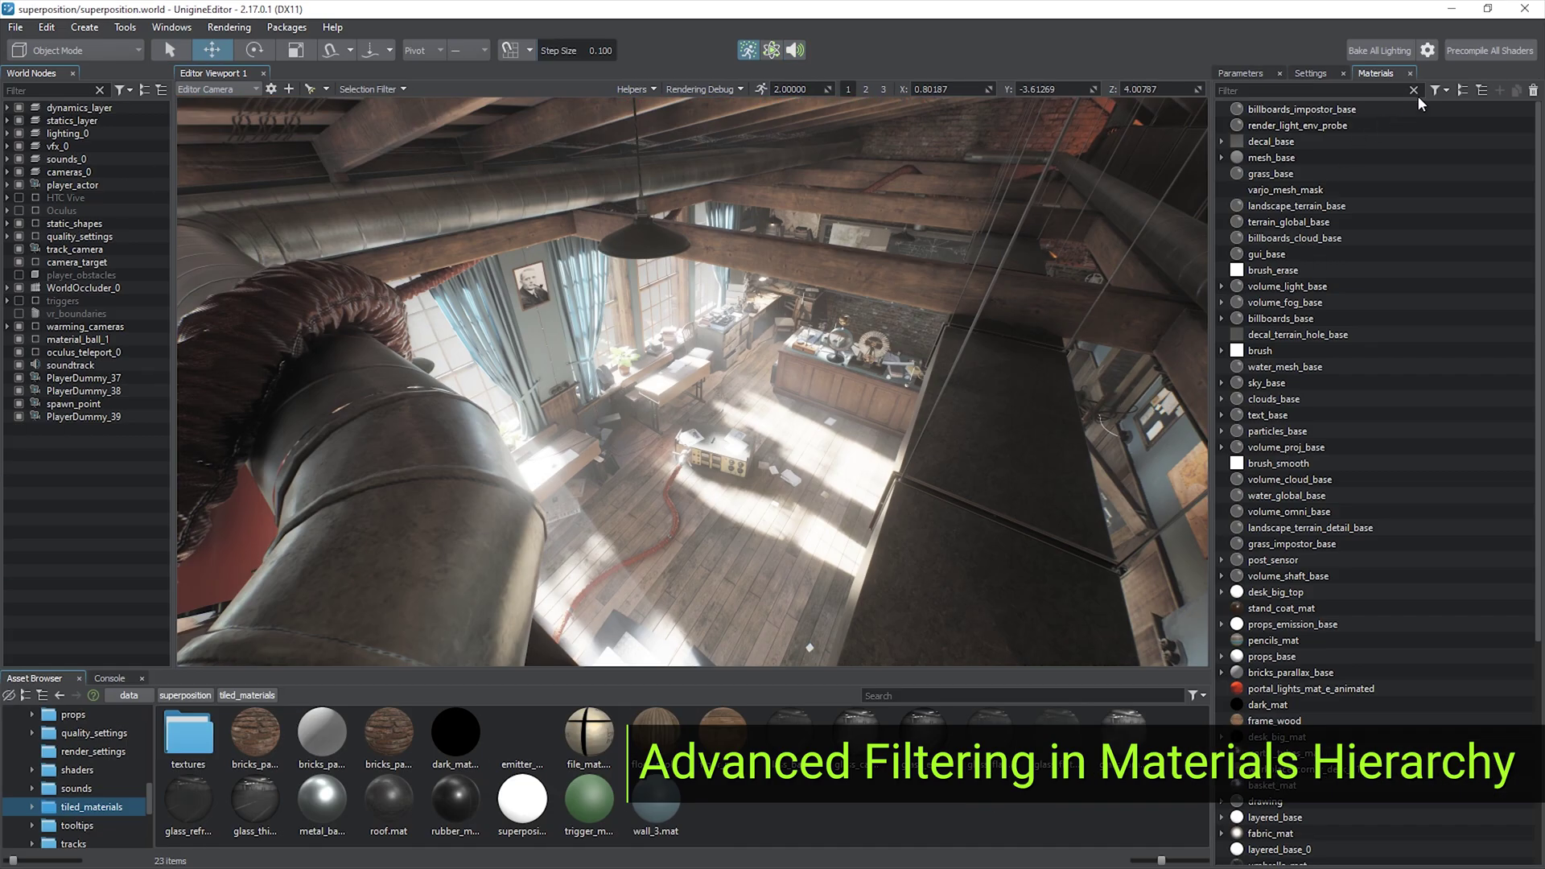
- Filter the hierarchy to Mesh materials with children shown, and add an Emission column
click(1435, 89)
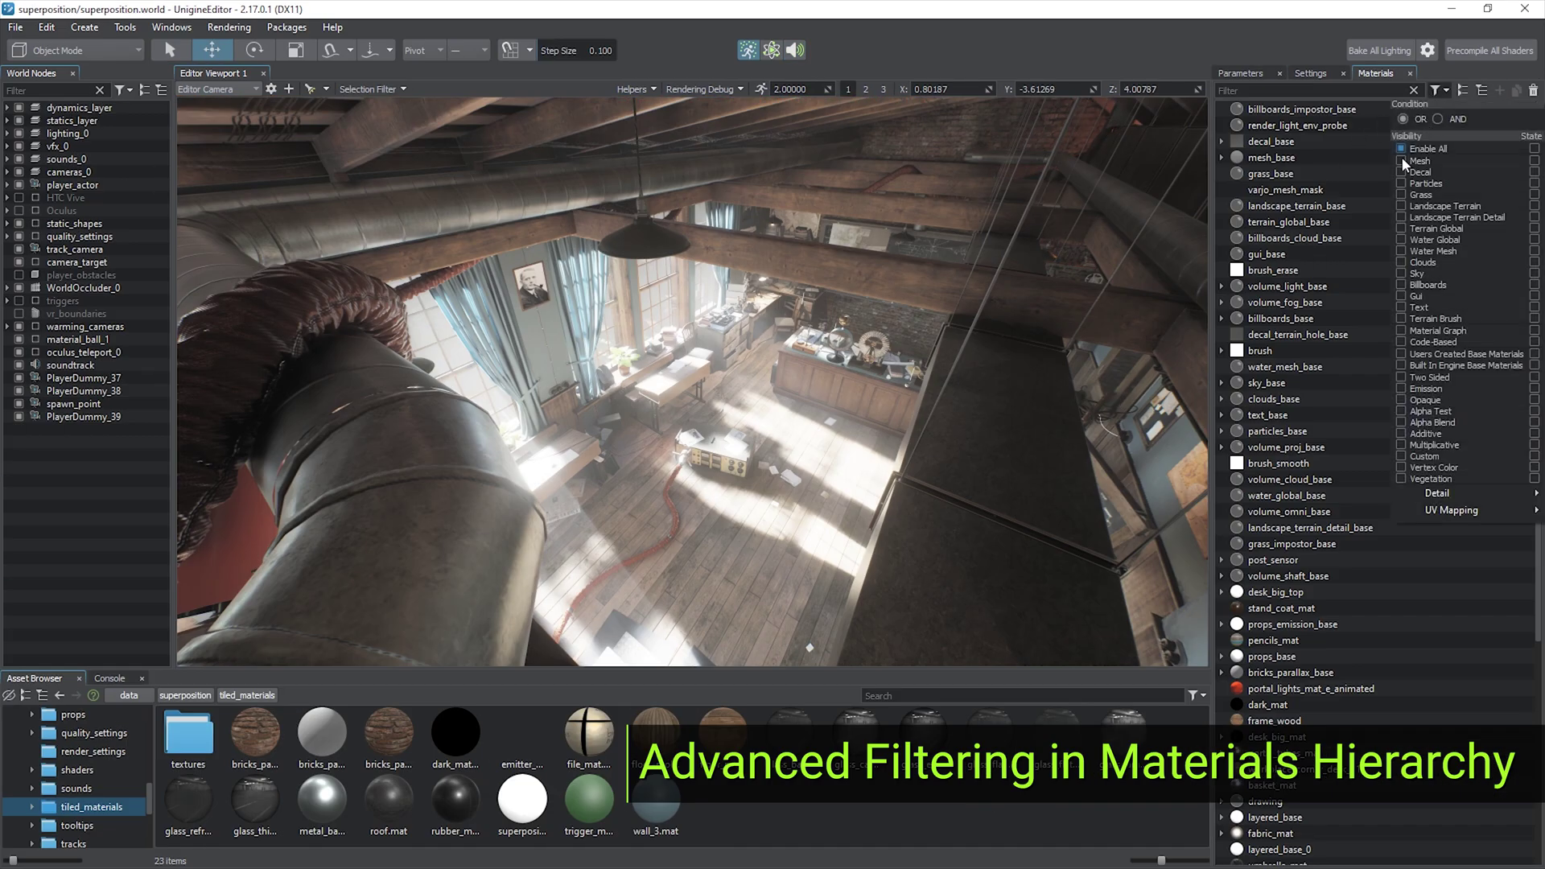
click(1401, 159)
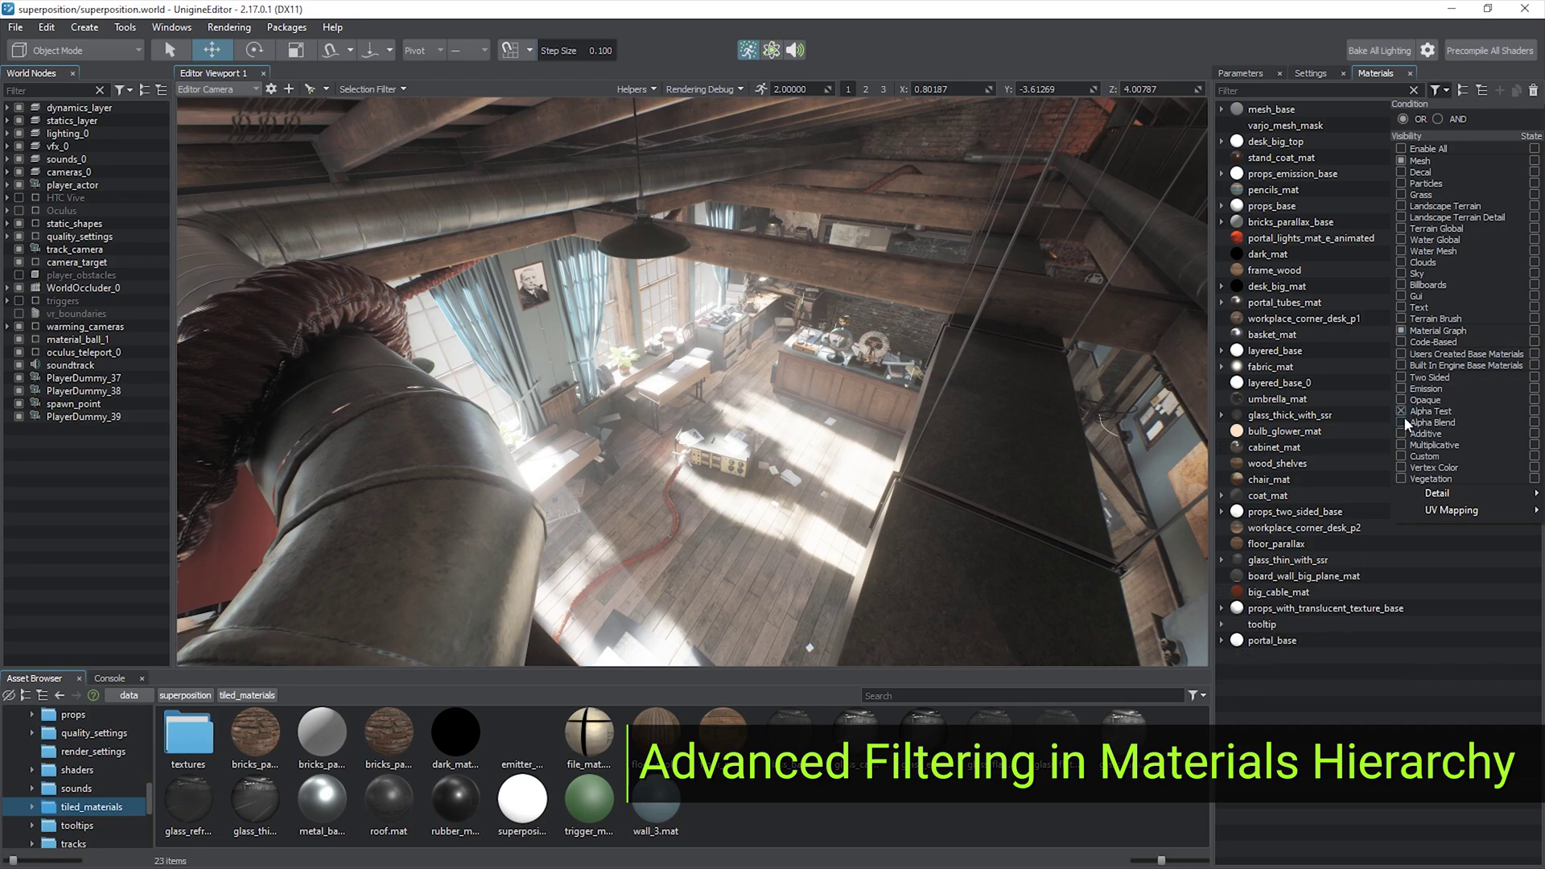
click(1233, 235)
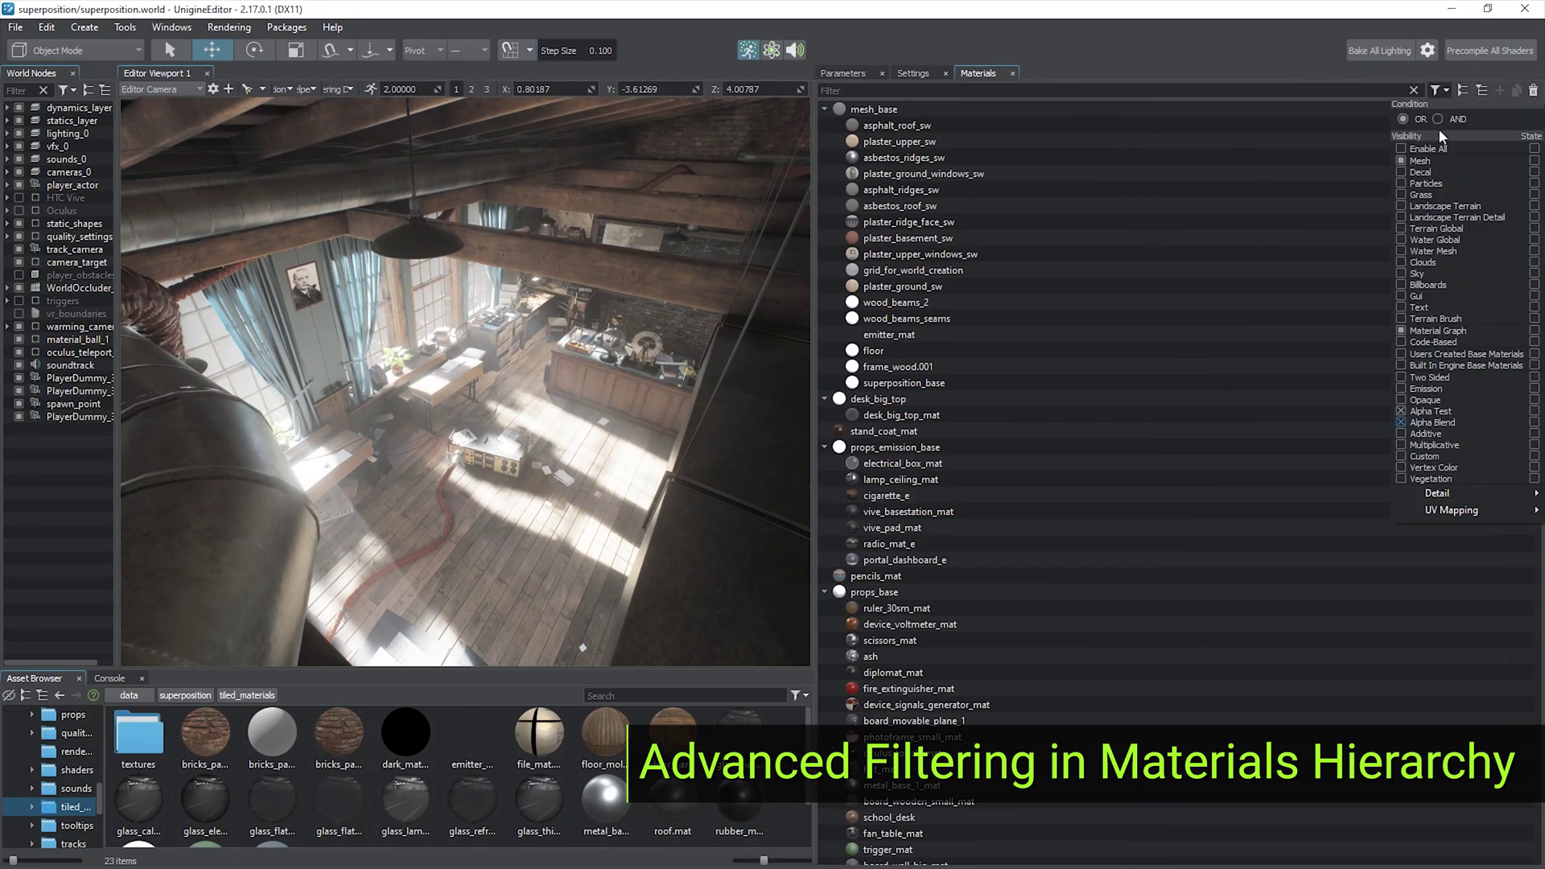
click(1535, 390)
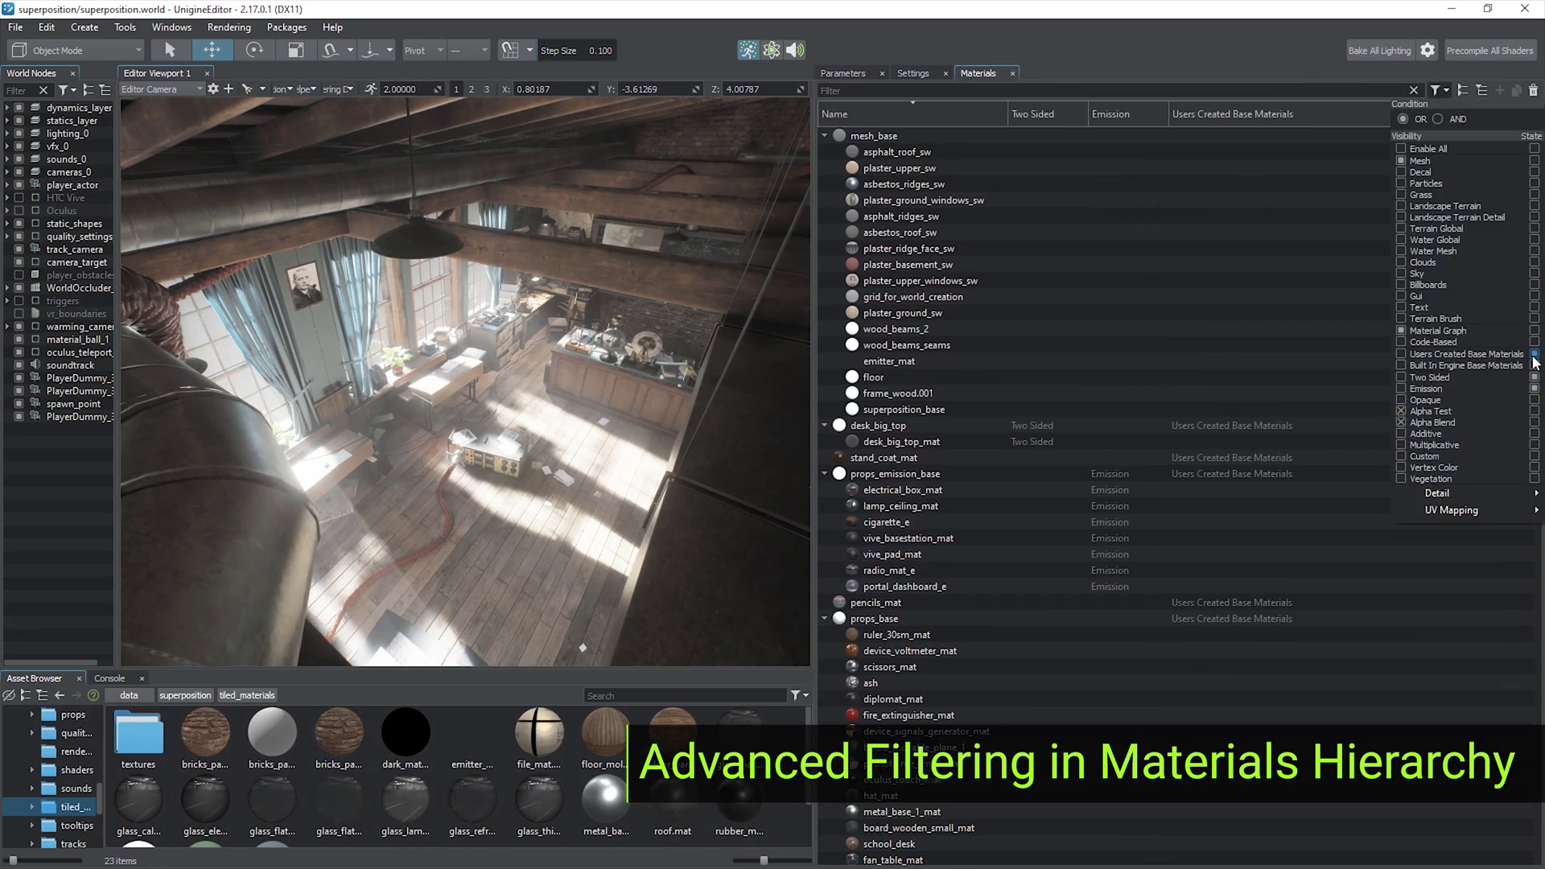
scroll(1496, 242, down, 10)
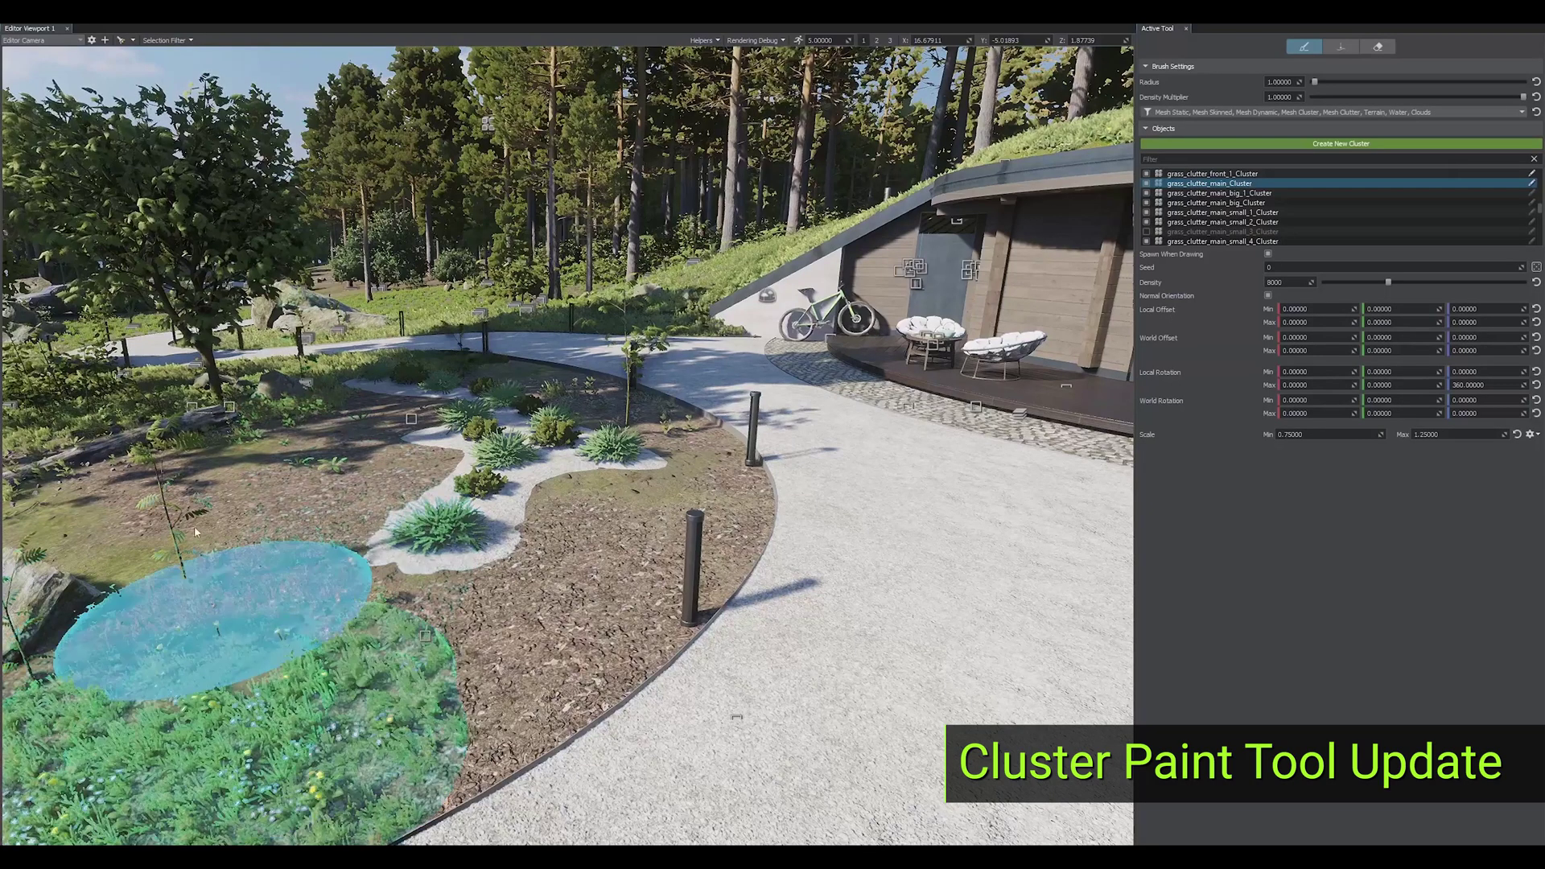
- Restrict the Cluster brush to Terrain only and repaint grass across the lawn
drag(622, 761, 927, 539)
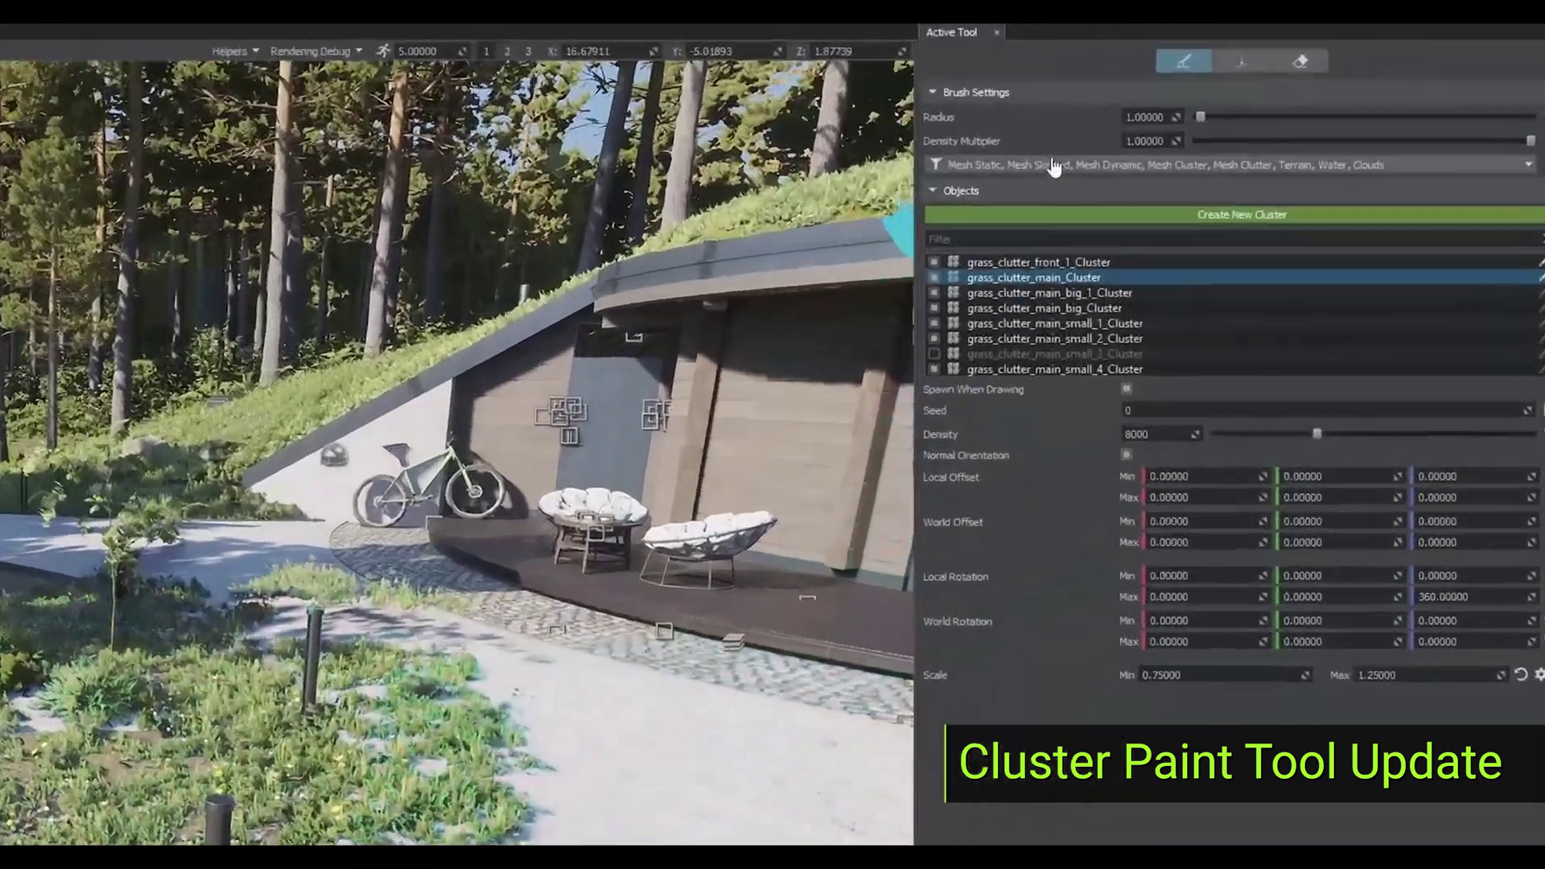
click(1255, 111)
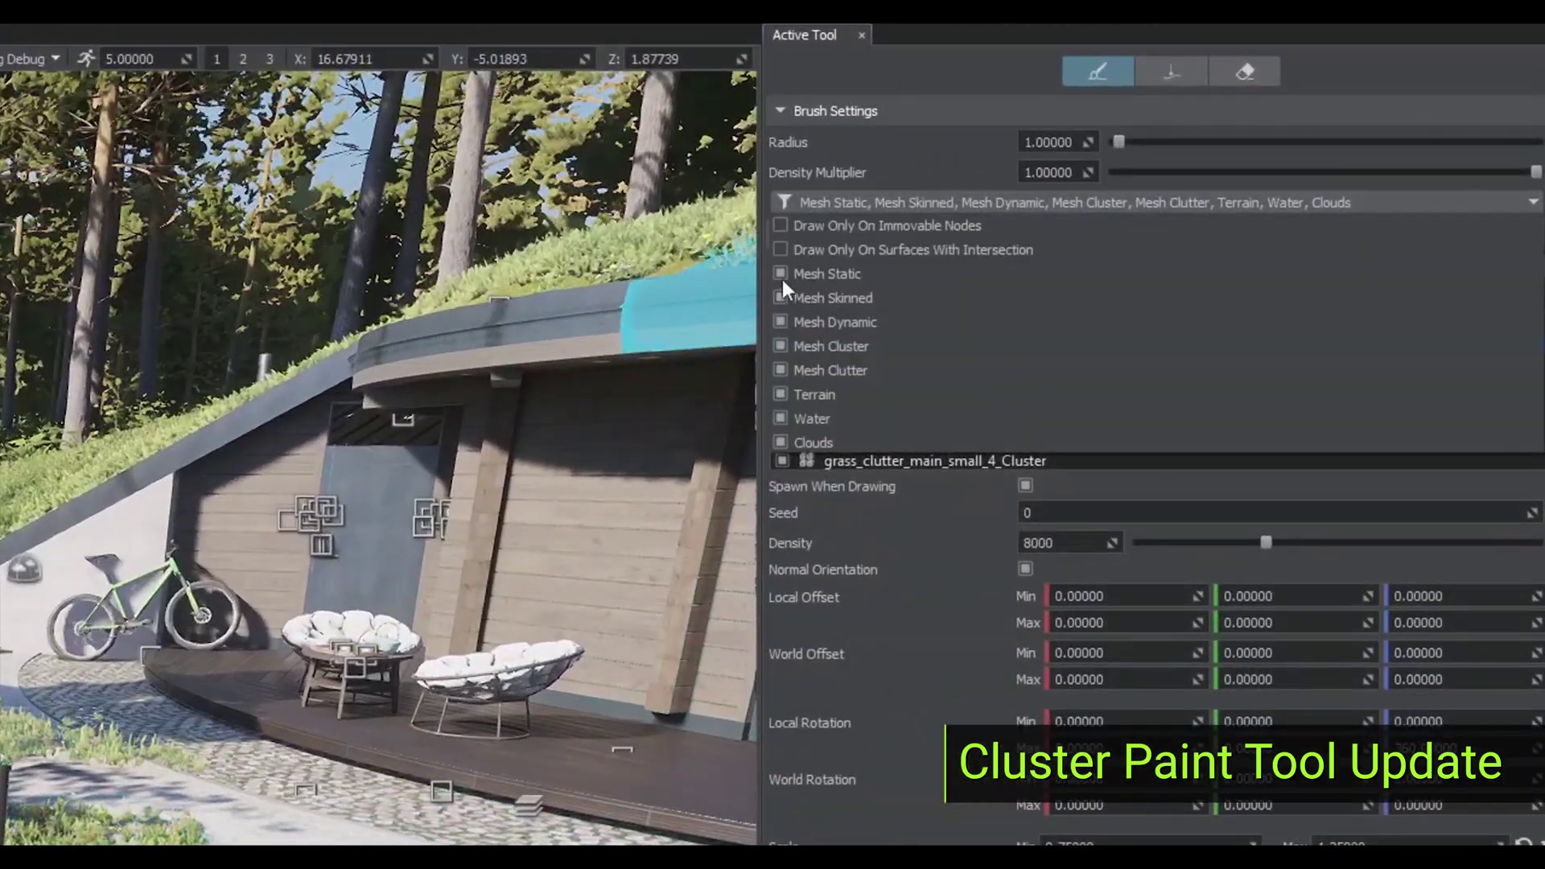
click(780, 323)
click(779, 346)
click(780, 419)
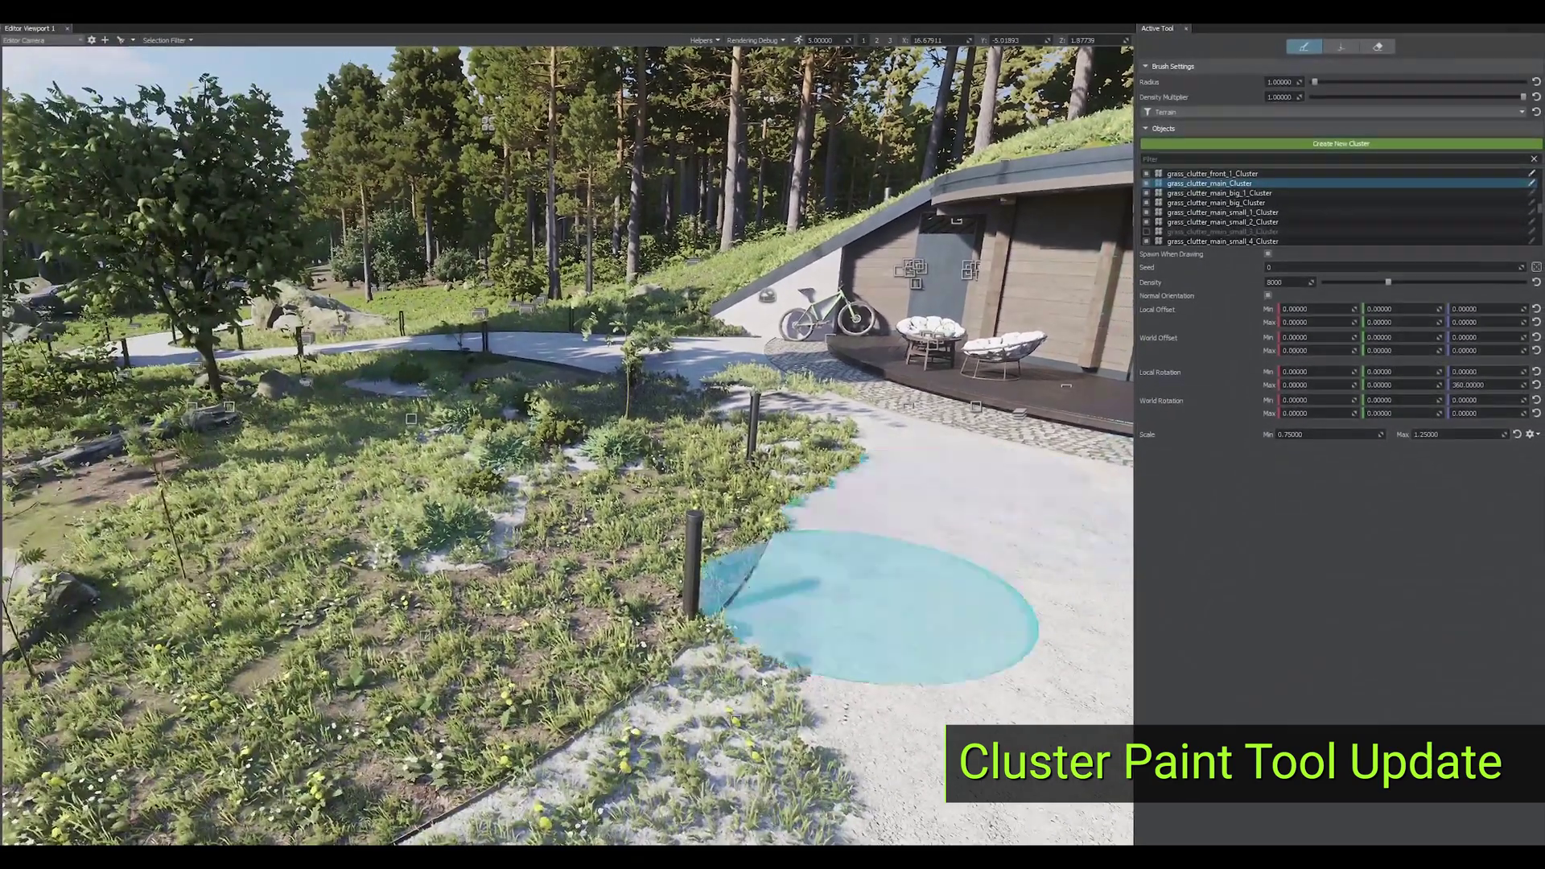
drag(880, 604, 518, 707)
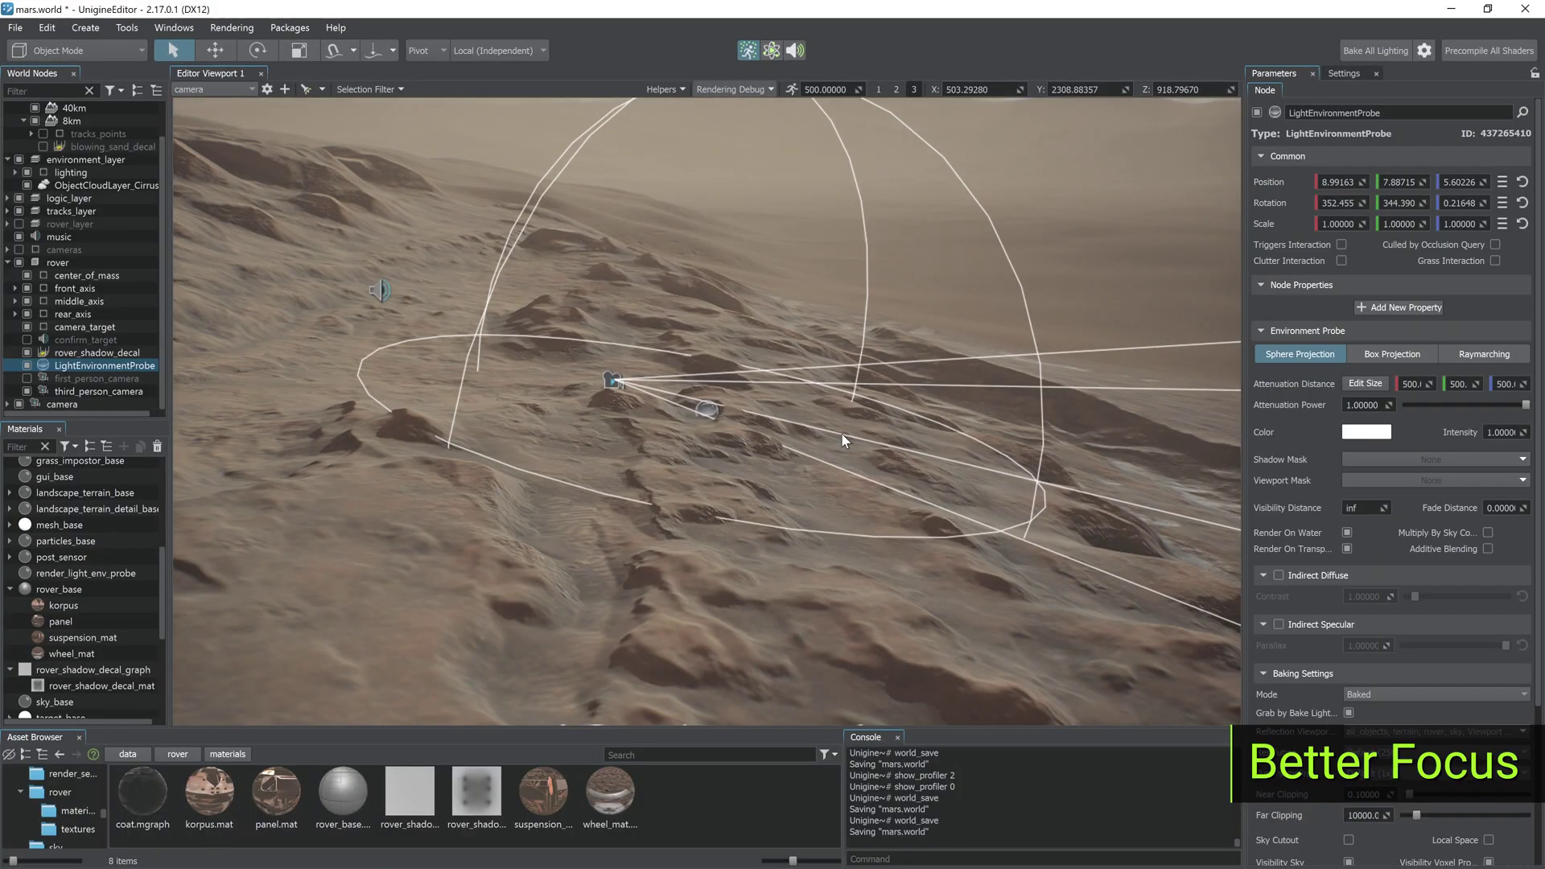
- Focus the view on the rover, then on the light environment probe
key(f)
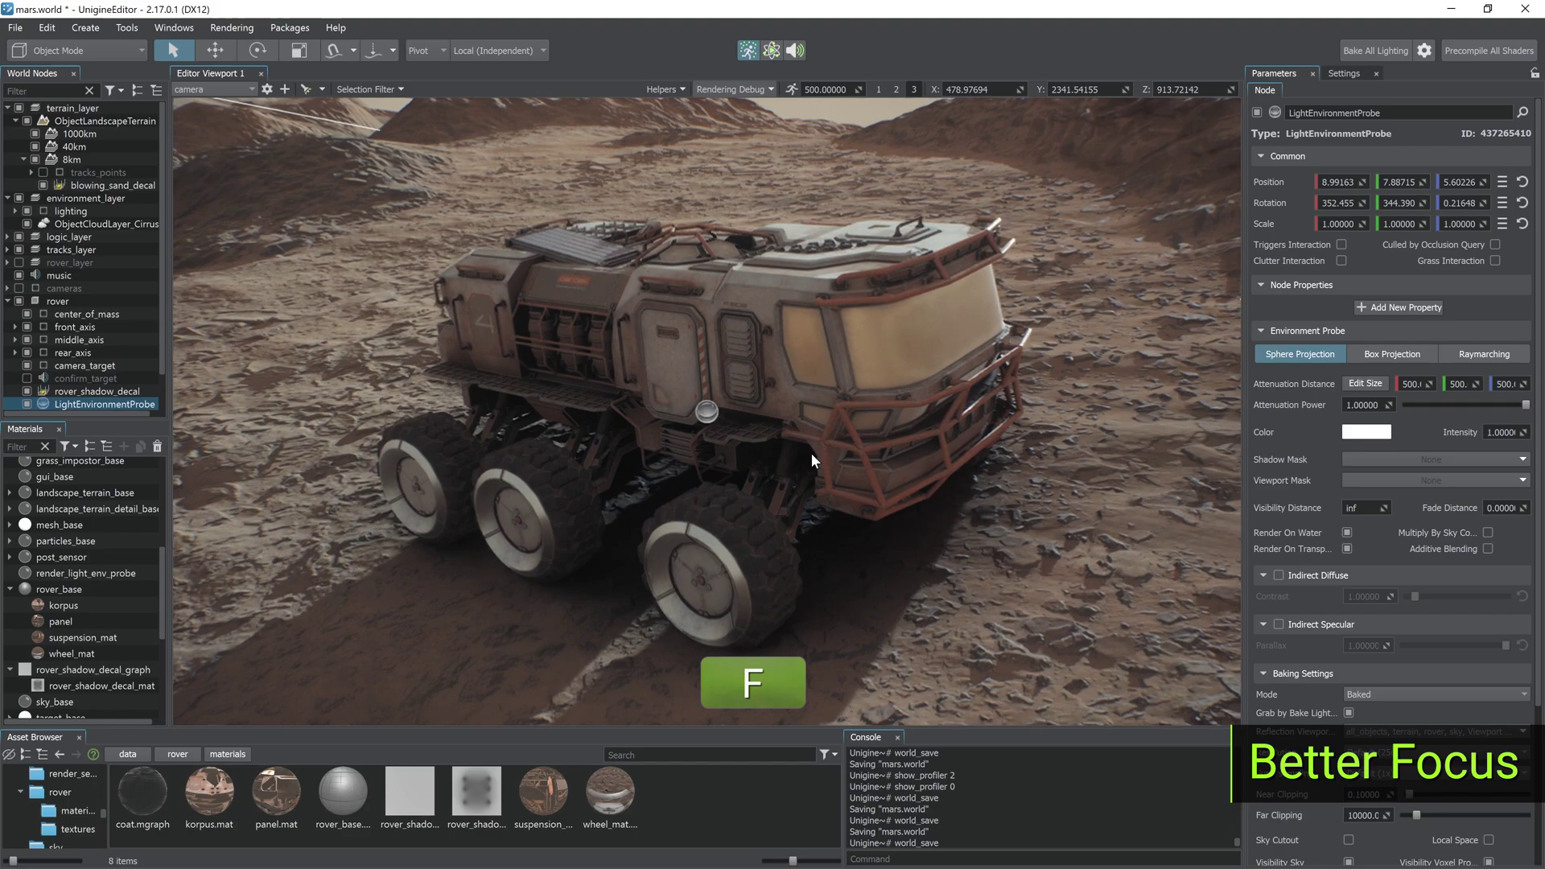
key(shift+f)
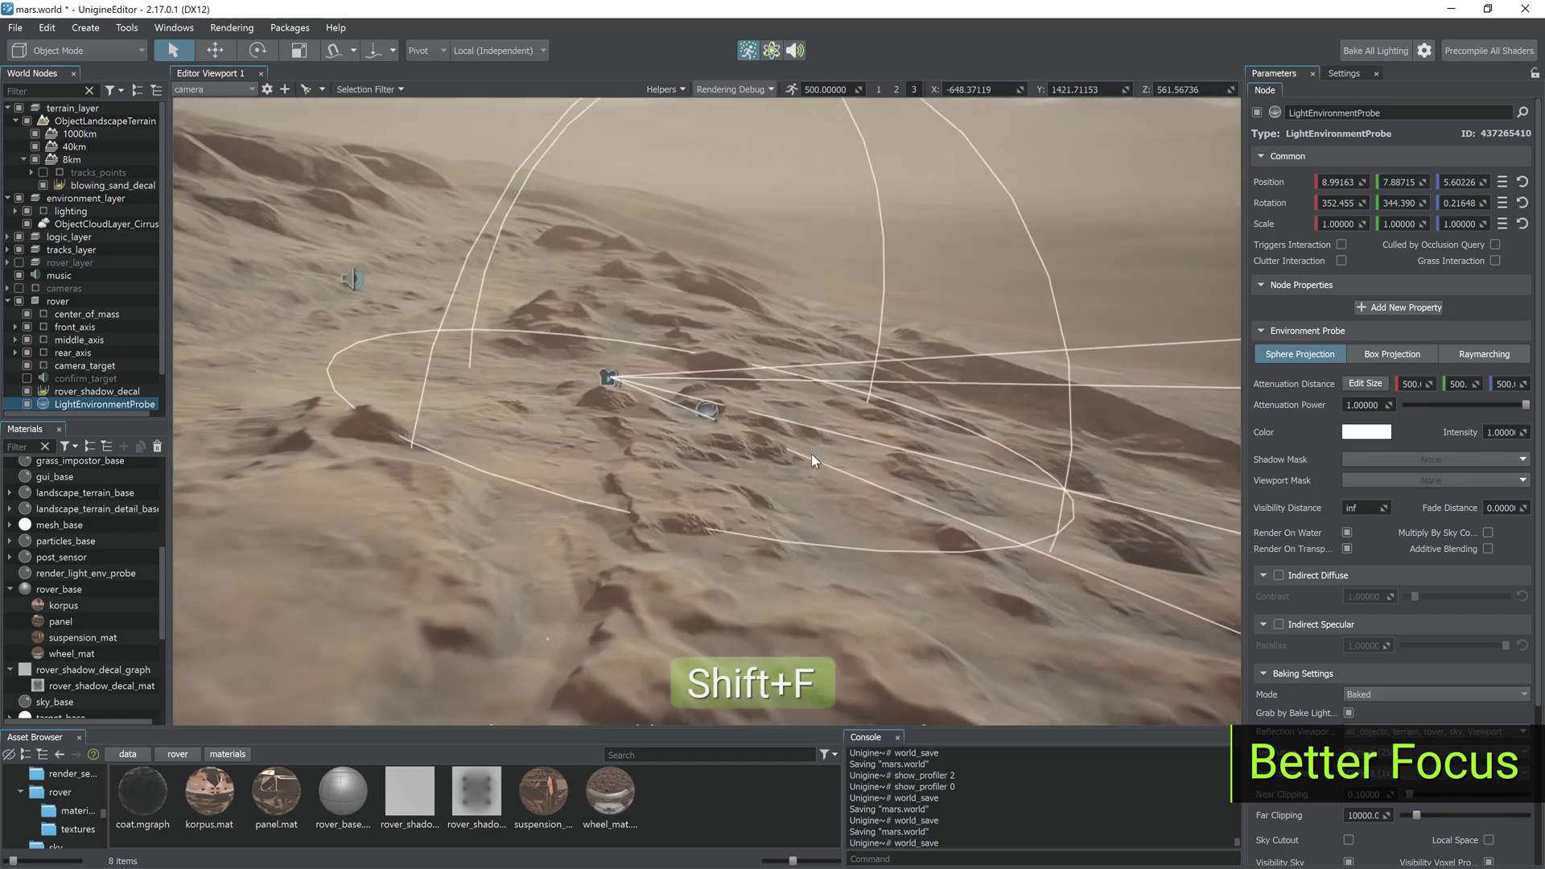
mouse_move(813, 456)
alt+mouse_down()
mouse_move(659, 479)
mouse_move(478, 465)
alt+mouse_up()
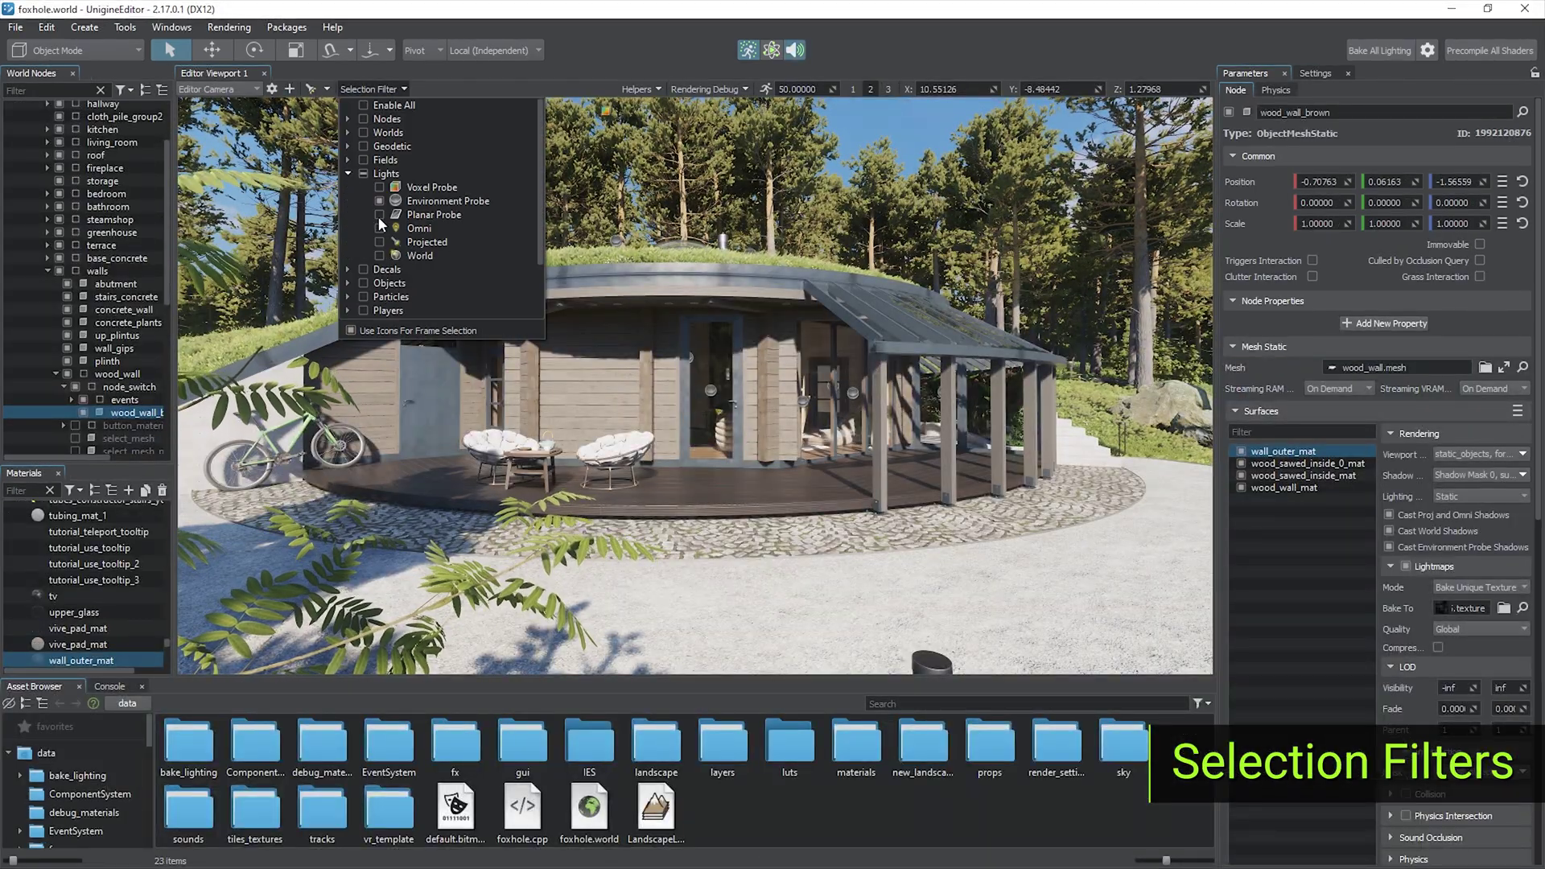
- Box-select the house's 22 lights and probes in the viewport
drag(425, 250, 1136, 637)
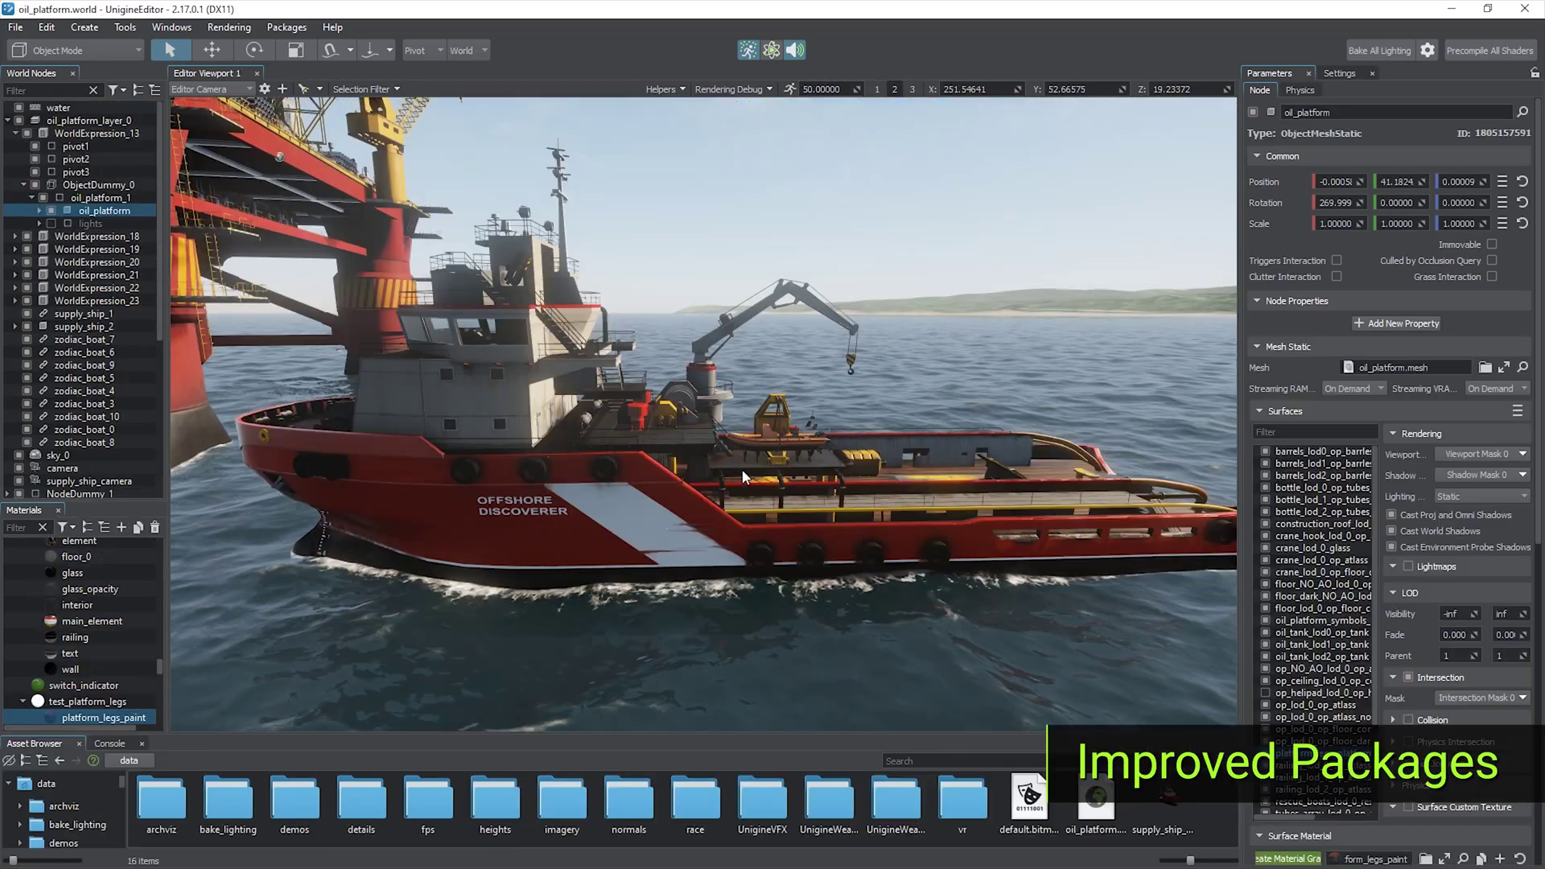
- Start exporting supply_ship_1 as a package, skip external files, and view Add-On Store history
click(741, 470)
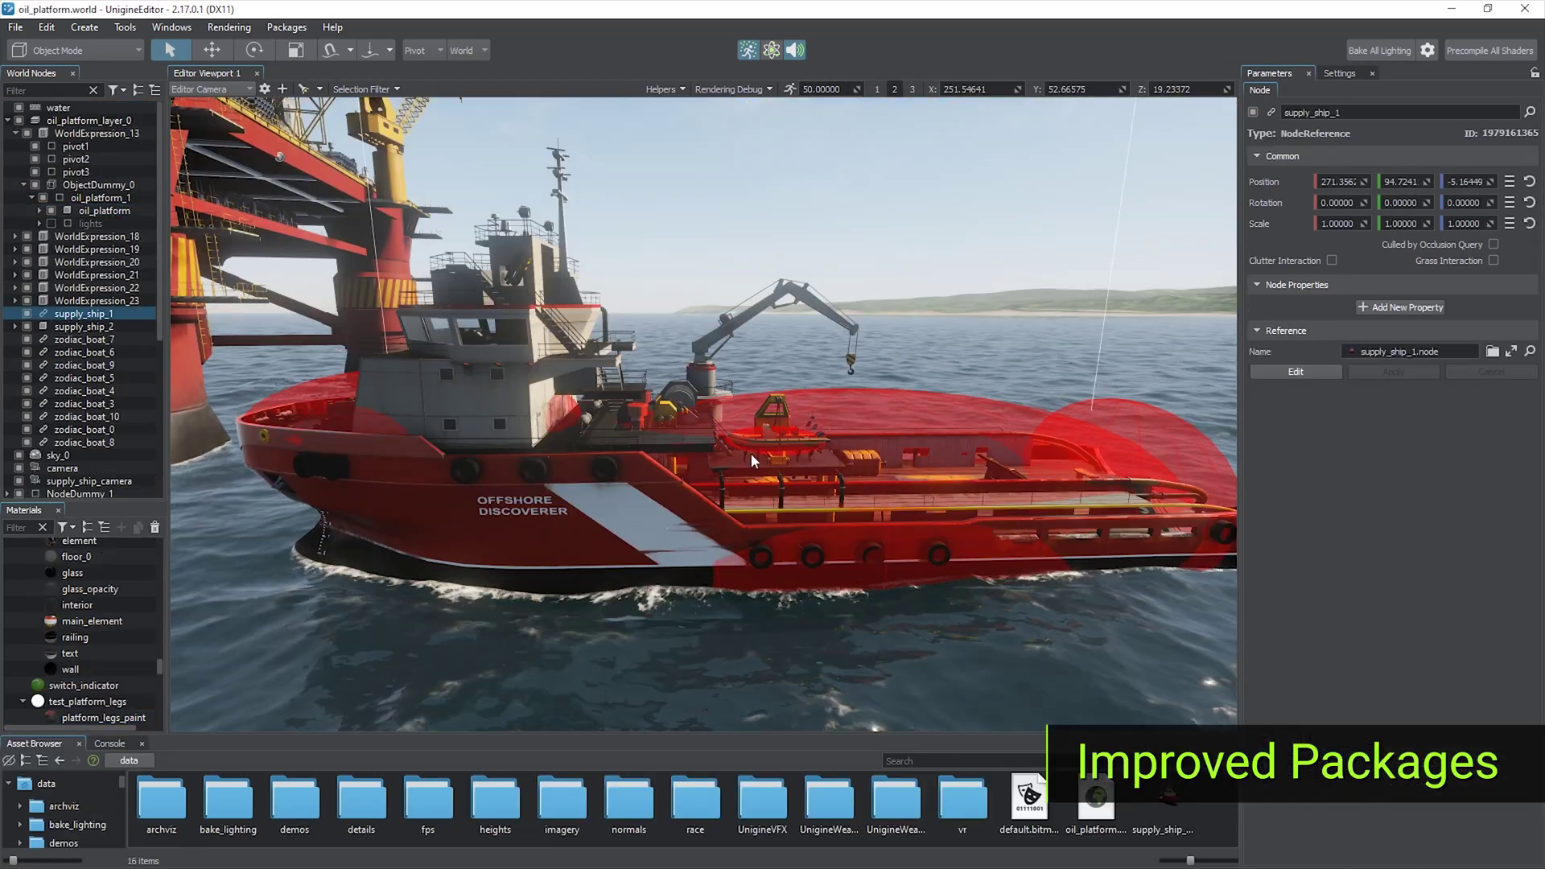
click(301, 32)
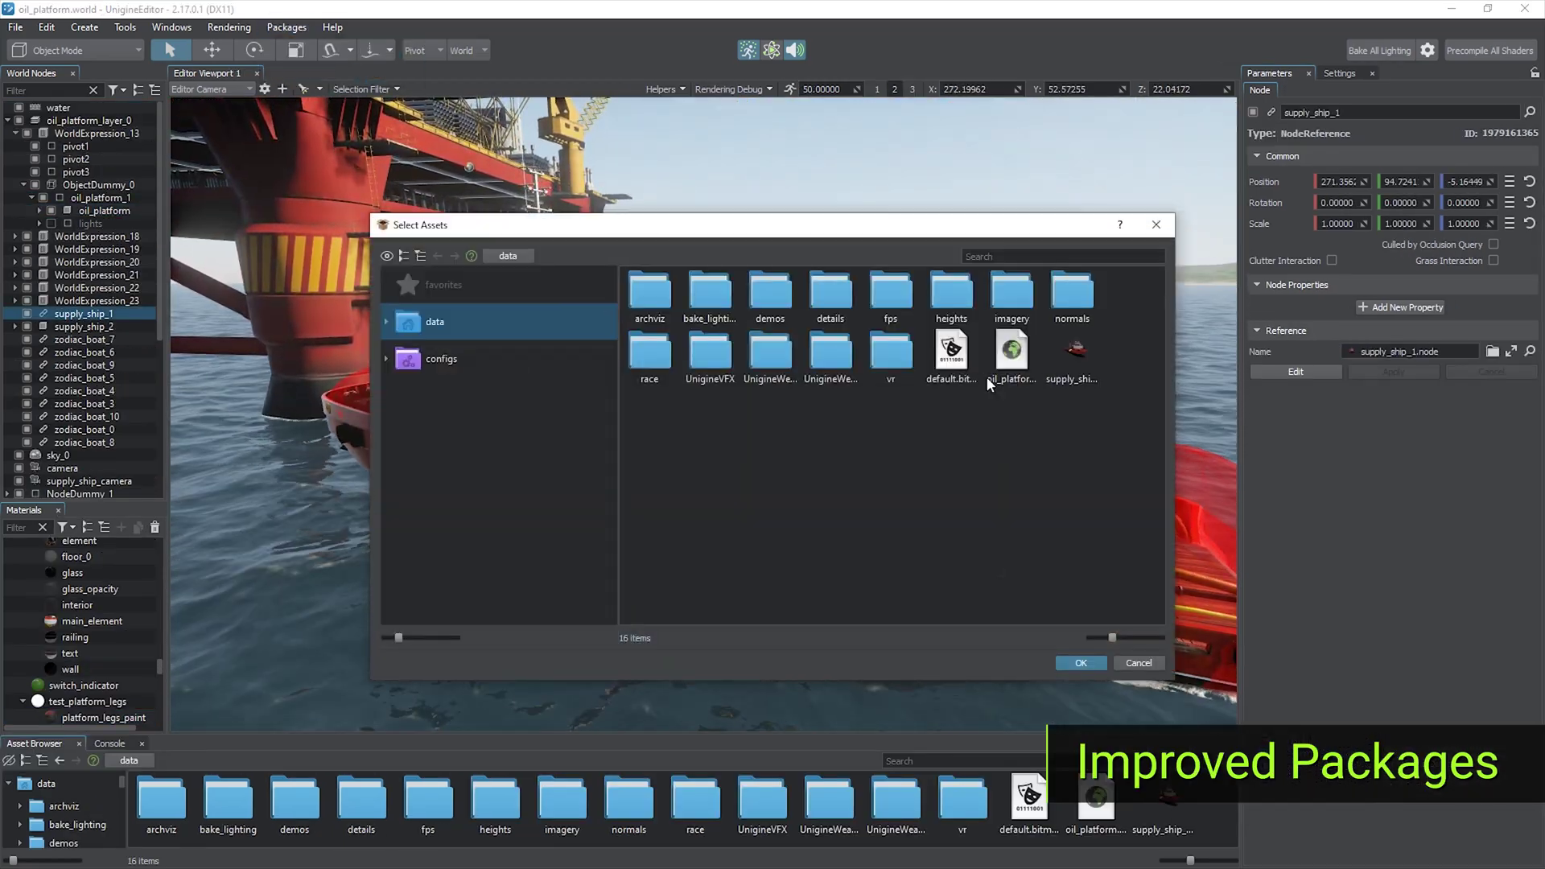
click(742, 316)
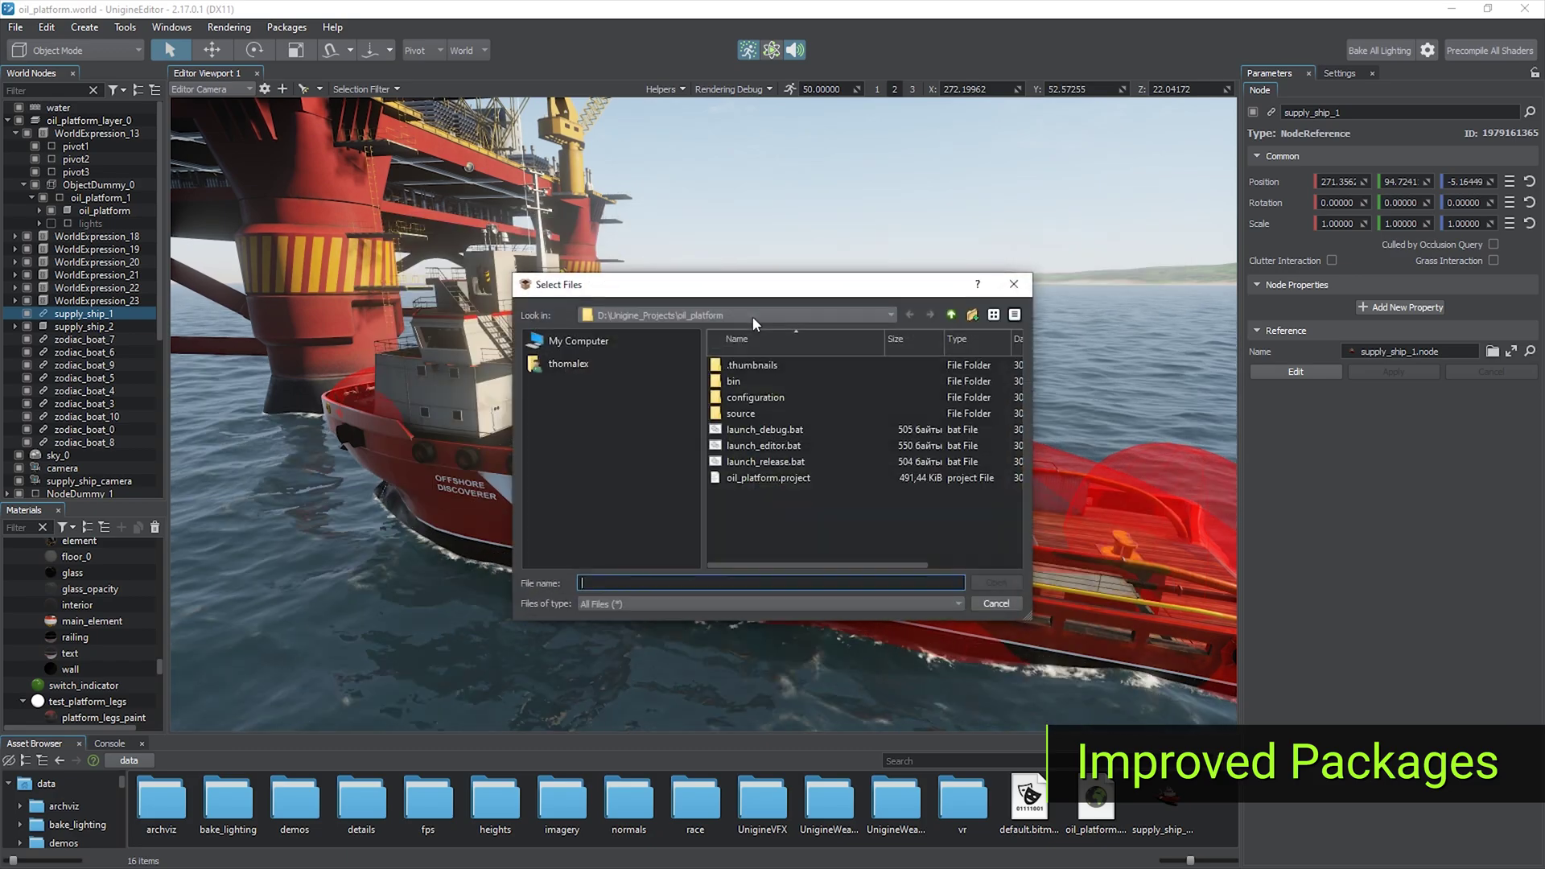
click(980, 585)
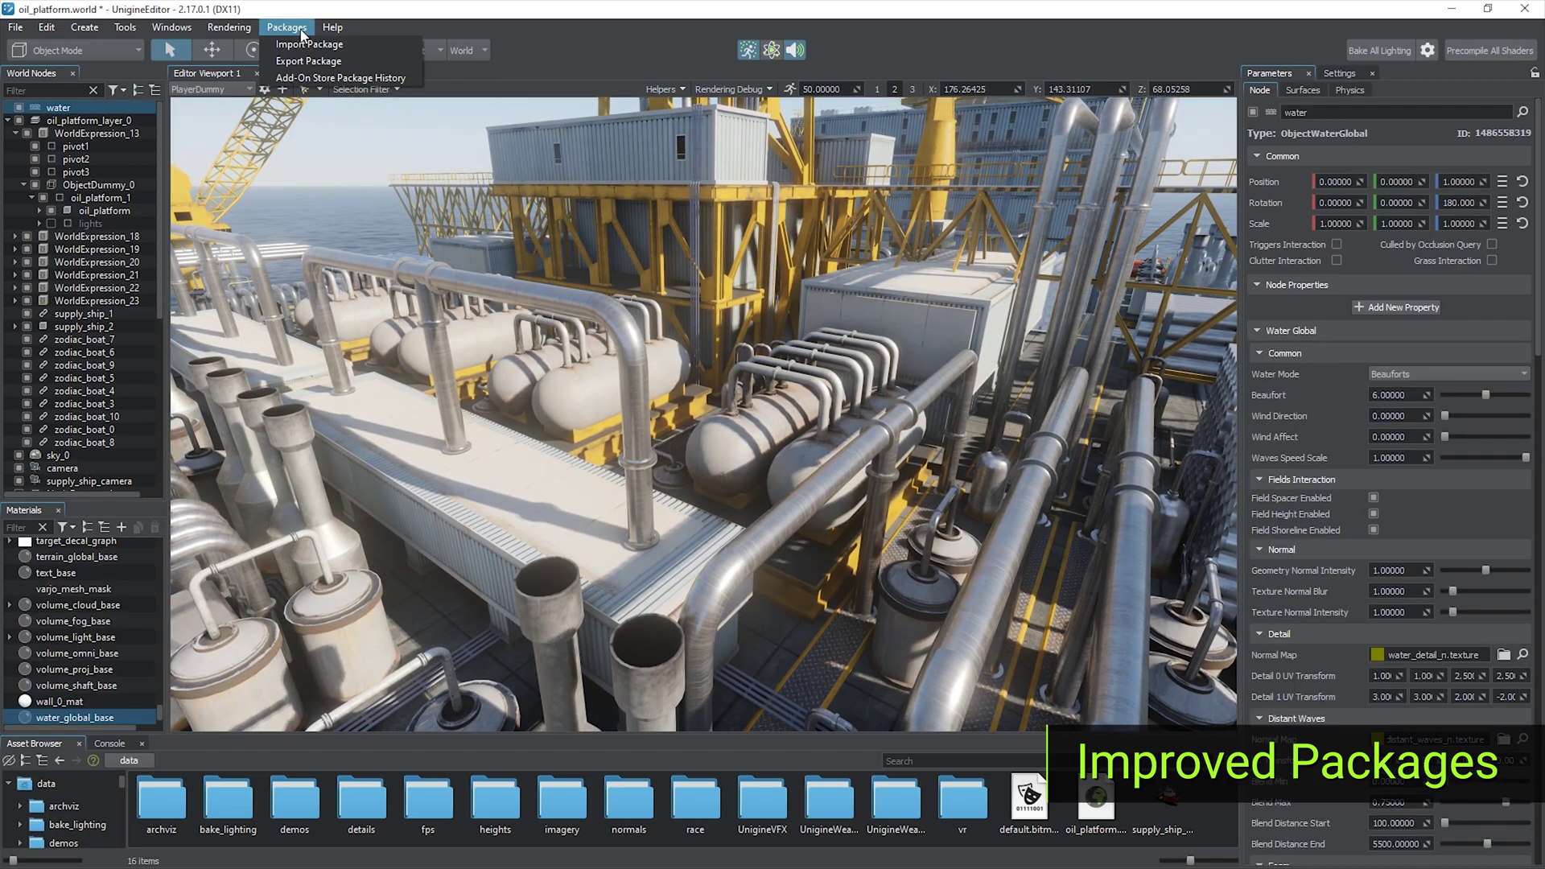
click(360, 78)
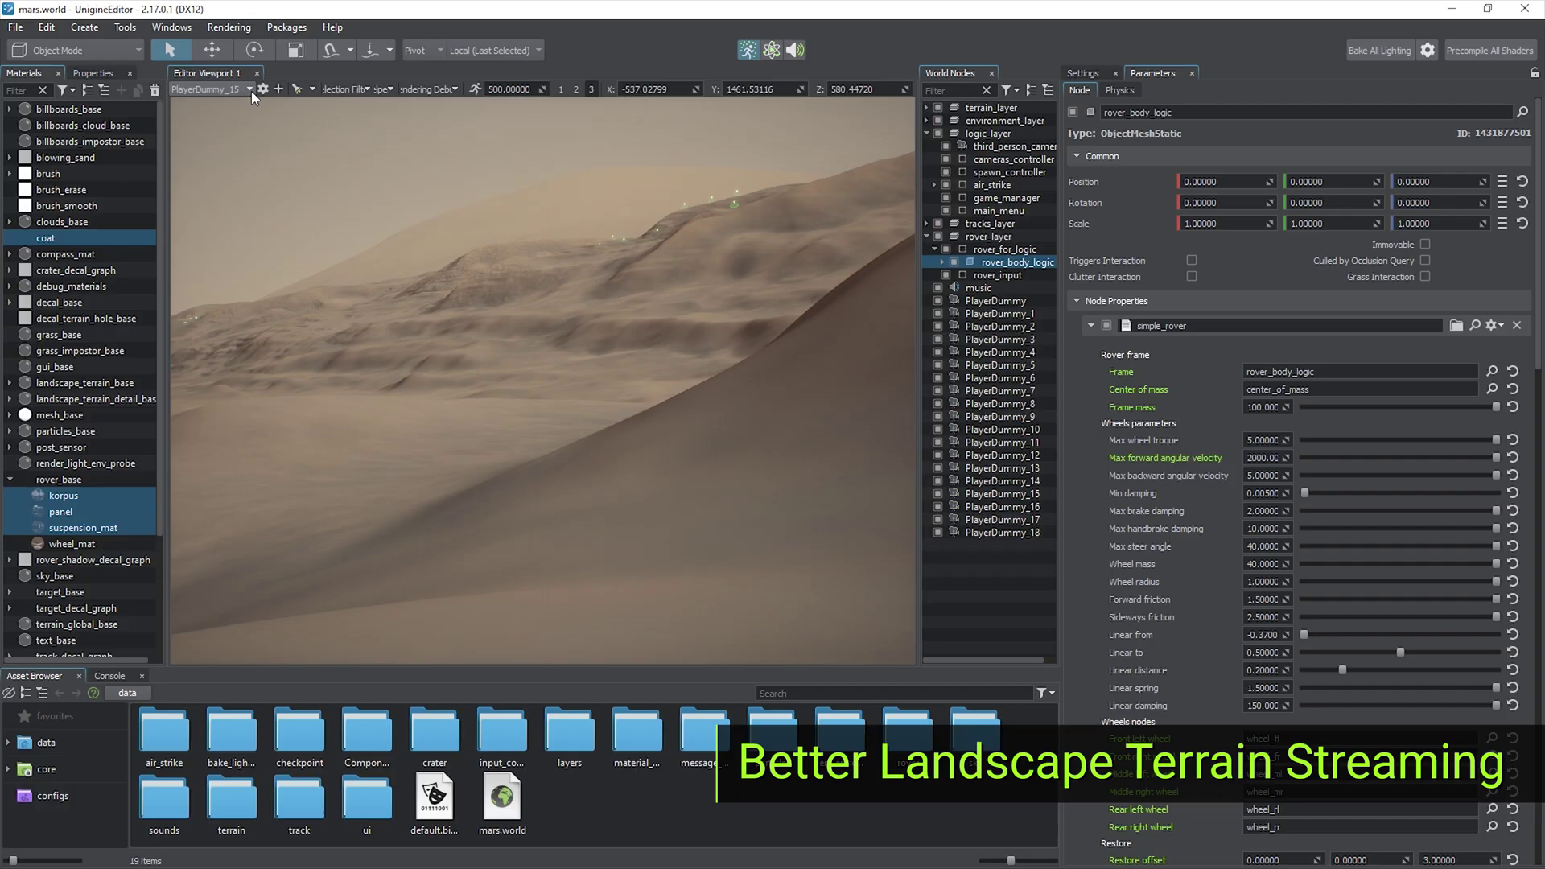
scroll(251, 90, up, 1)
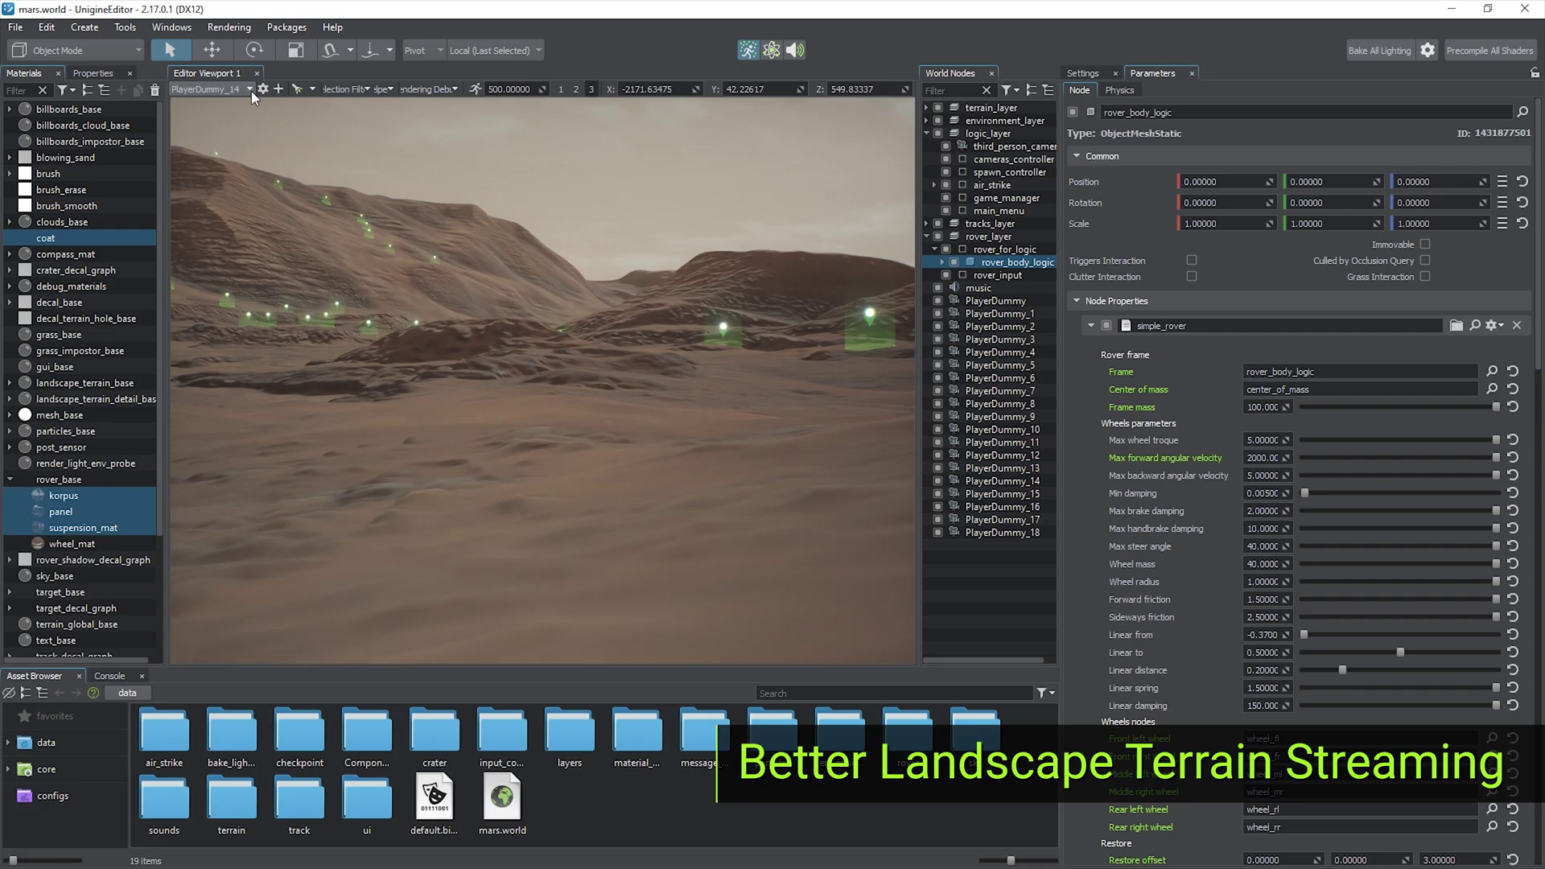
scroll(251, 91, up, 1)
scroll(251, 91, up, 1)
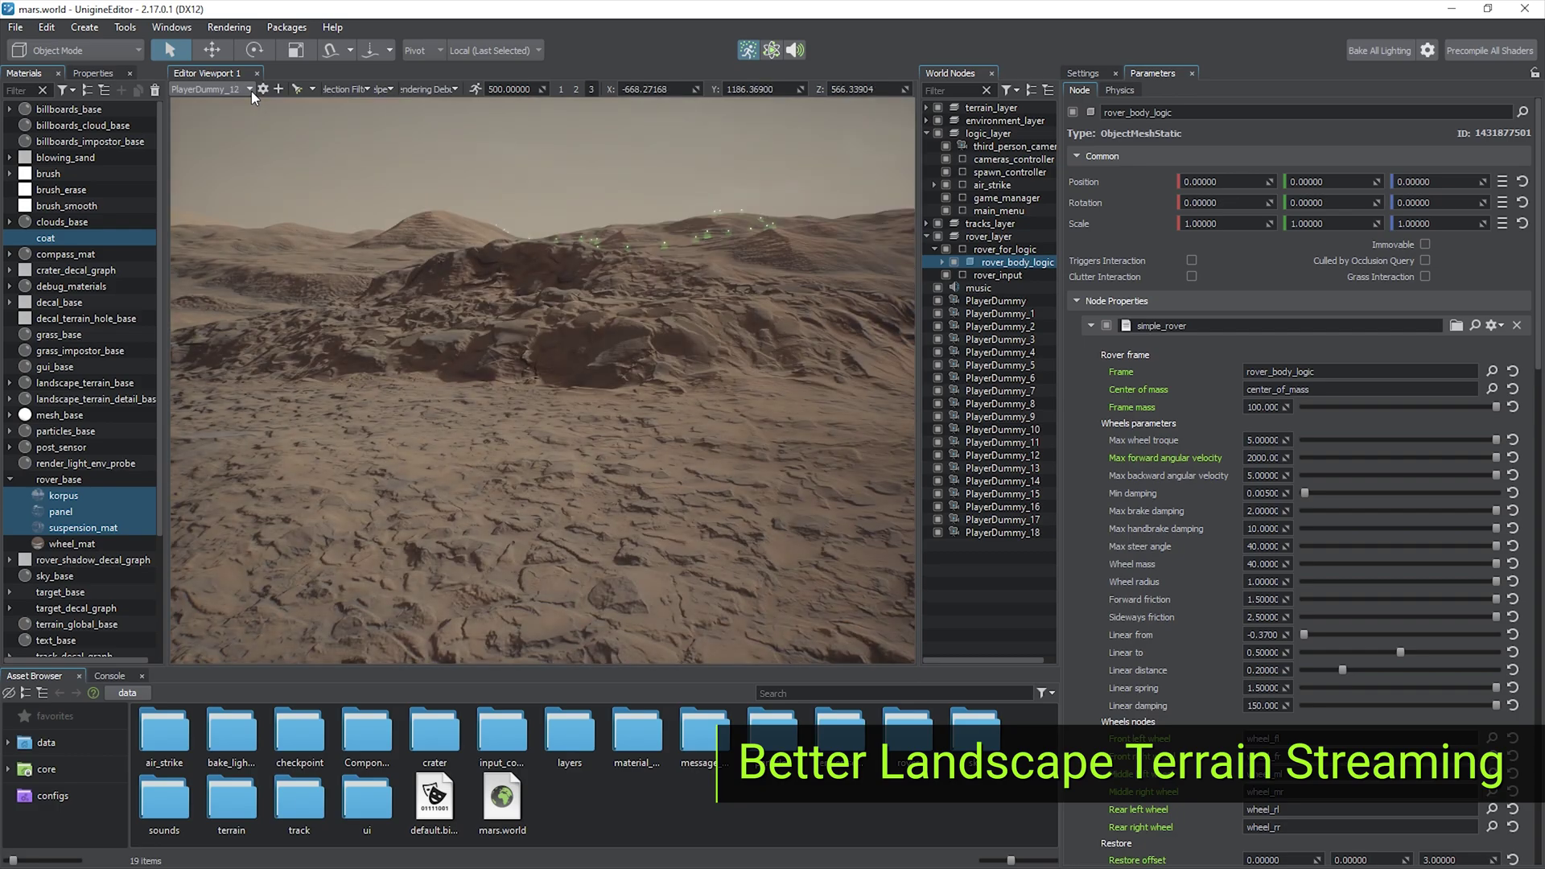
scroll(251, 91, up, 1)
scroll(251, 91, up, 1)
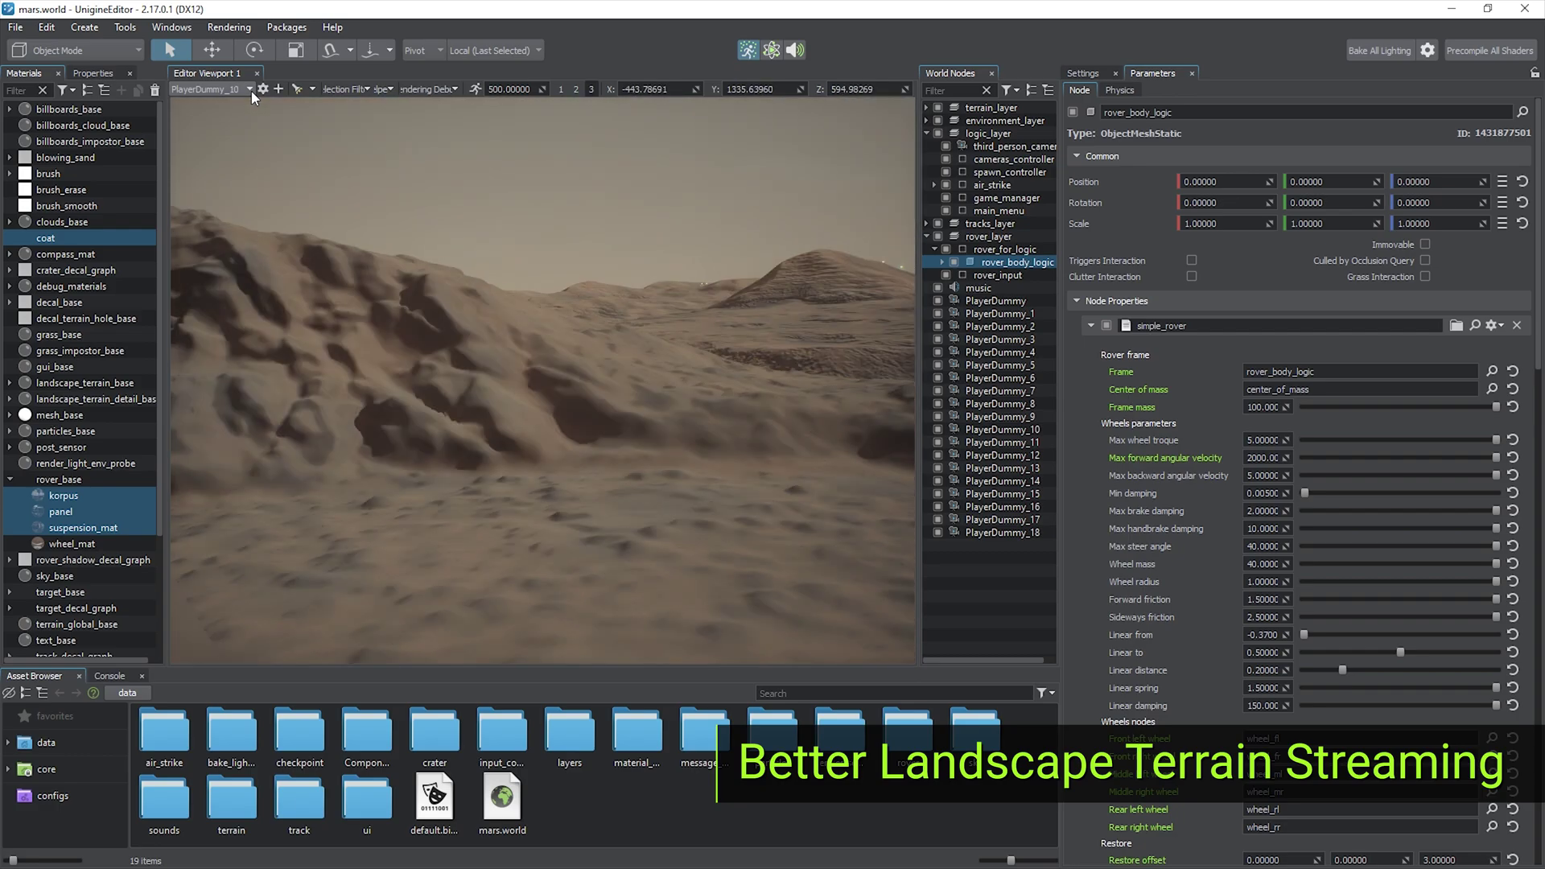
scroll(251, 90, up, 1)
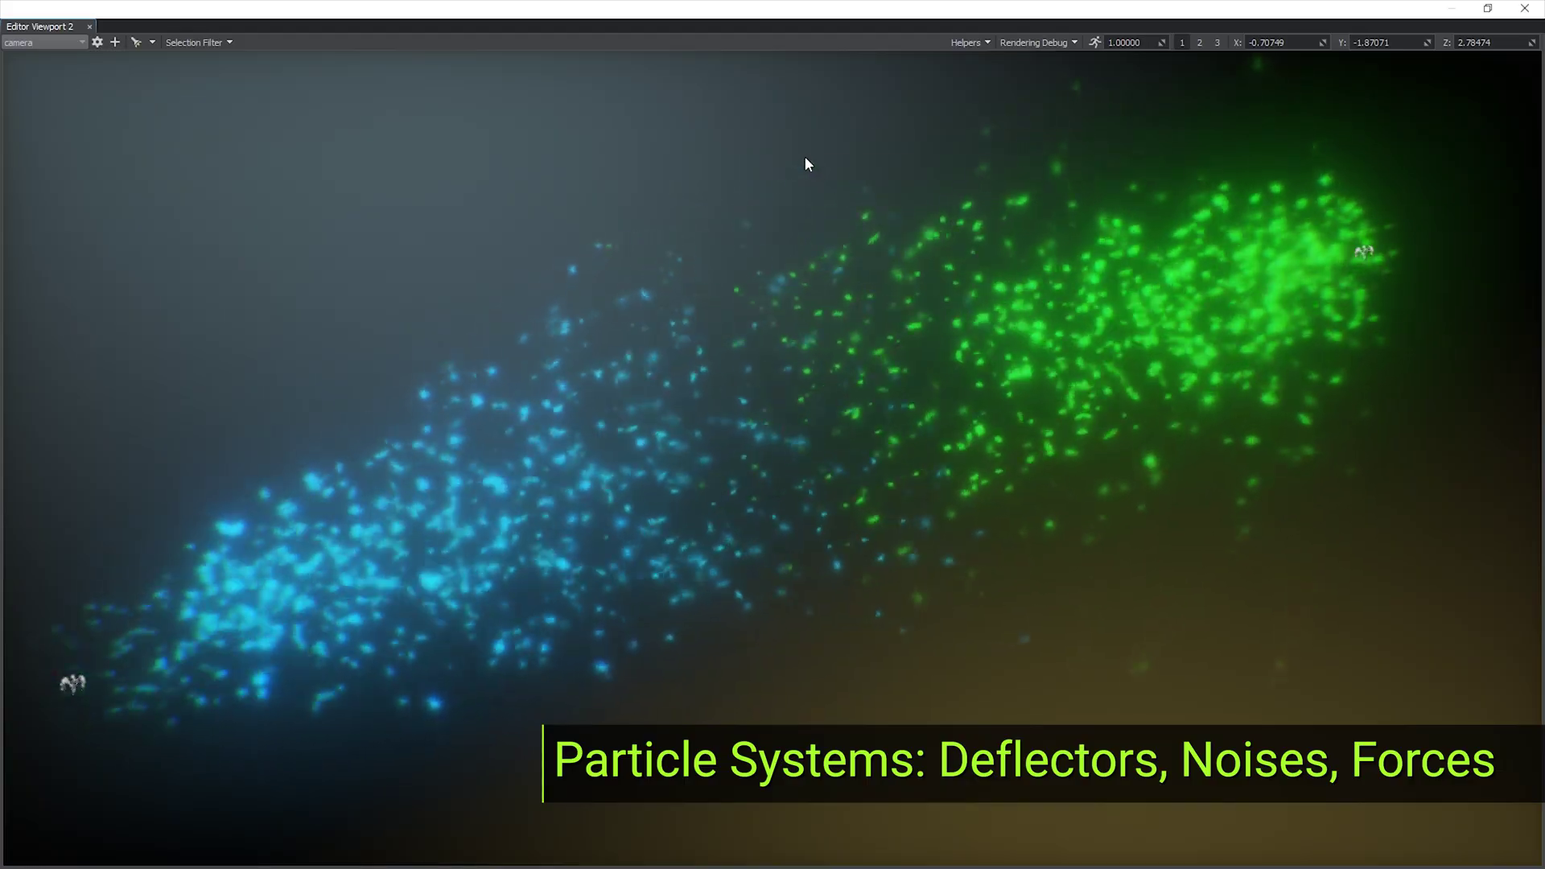
- Create a Physical Noise node and place it in the middle of the particle stream
right_click(804, 158)
mouse_move(838, 490)
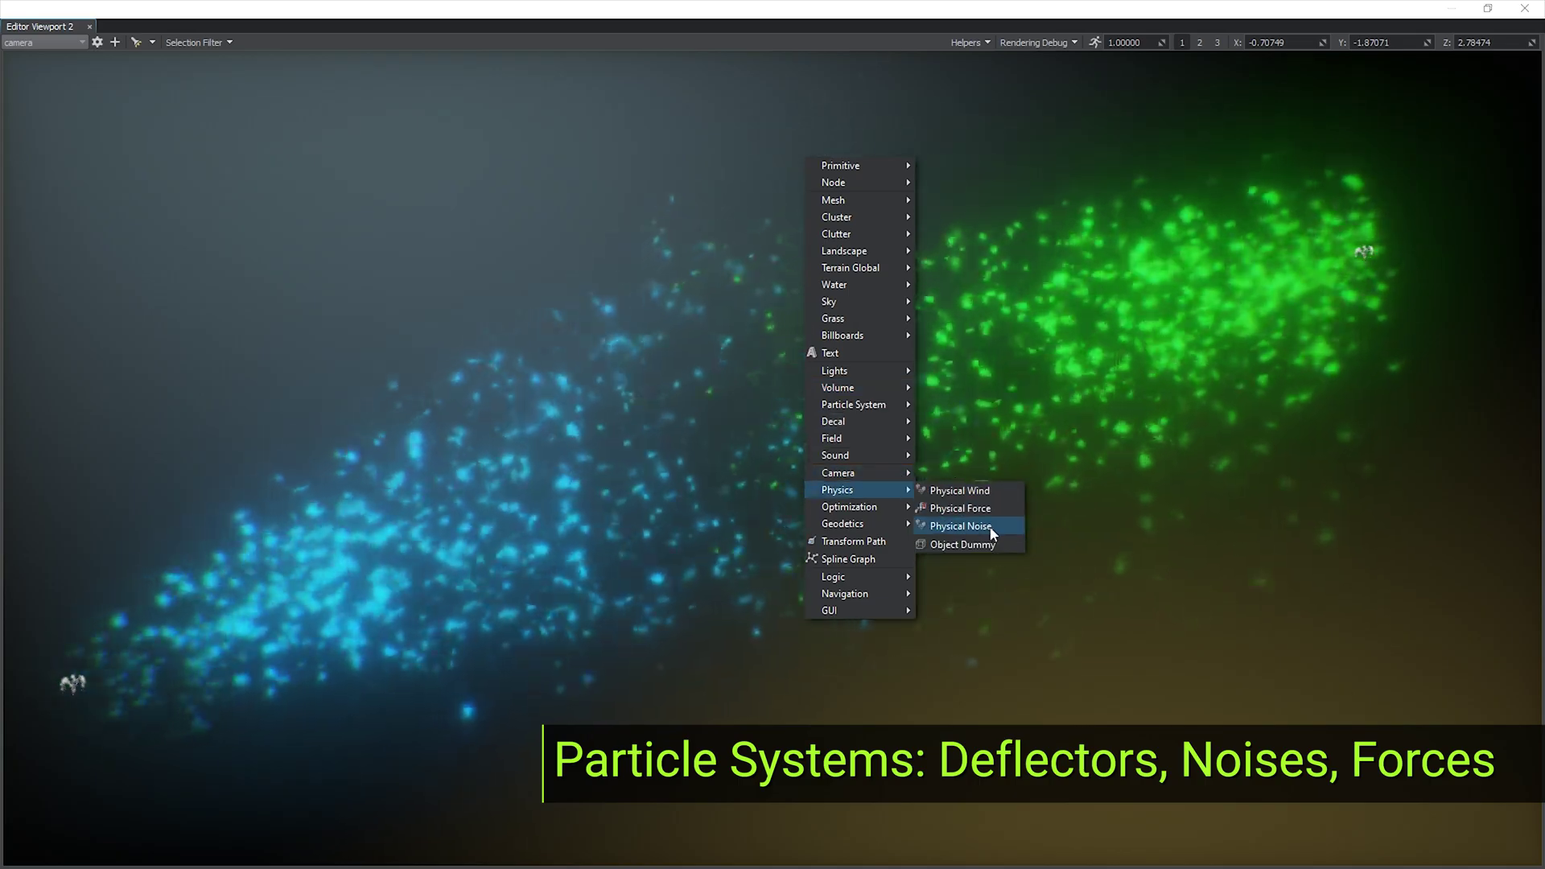
click(991, 525)
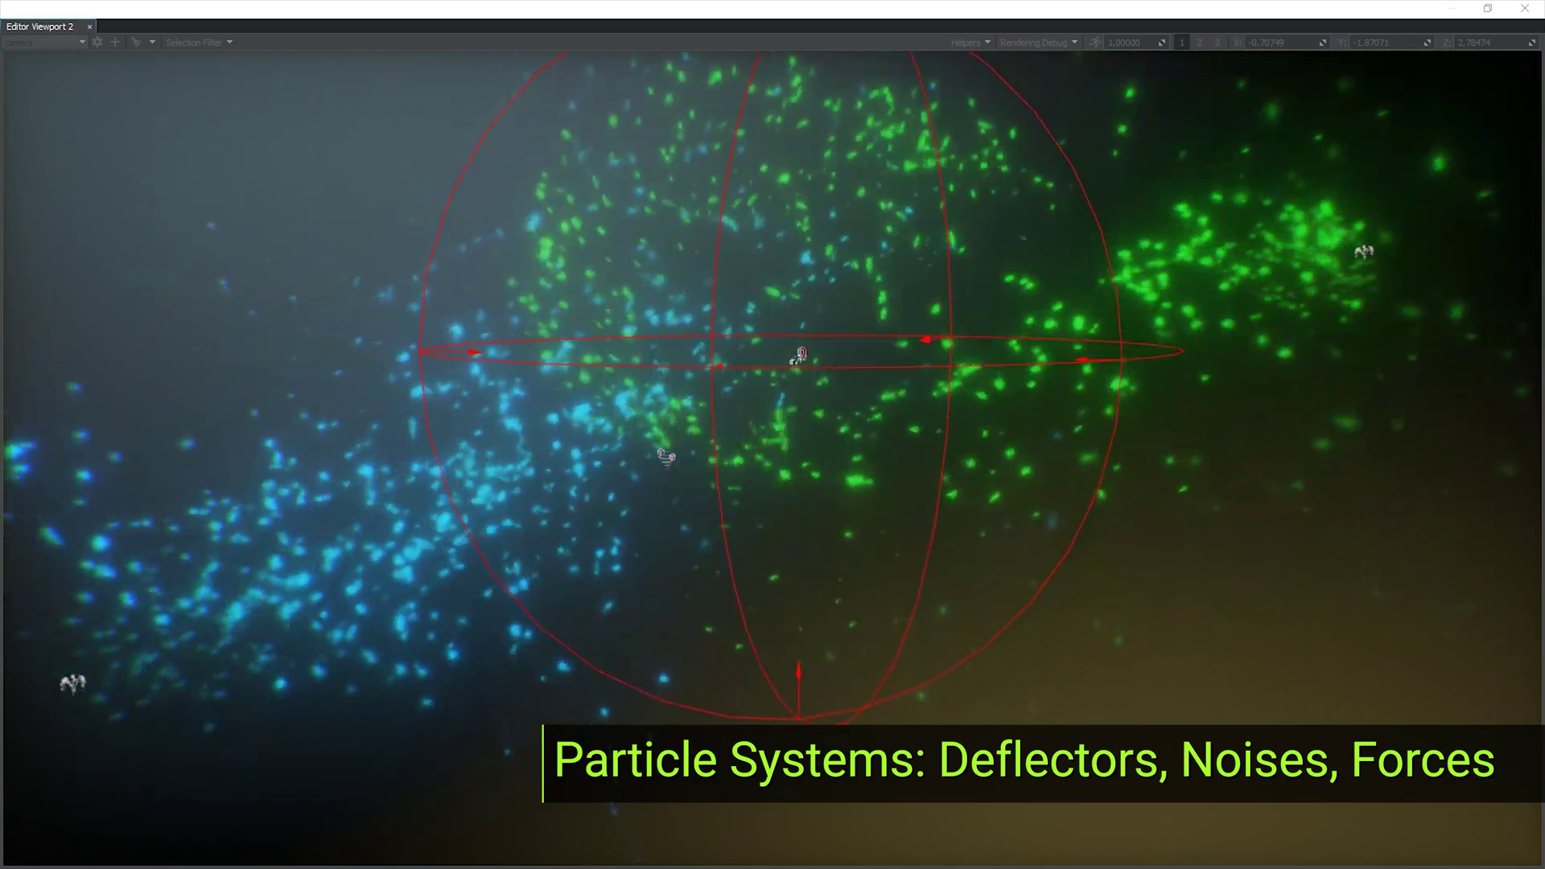
click(779, 399)
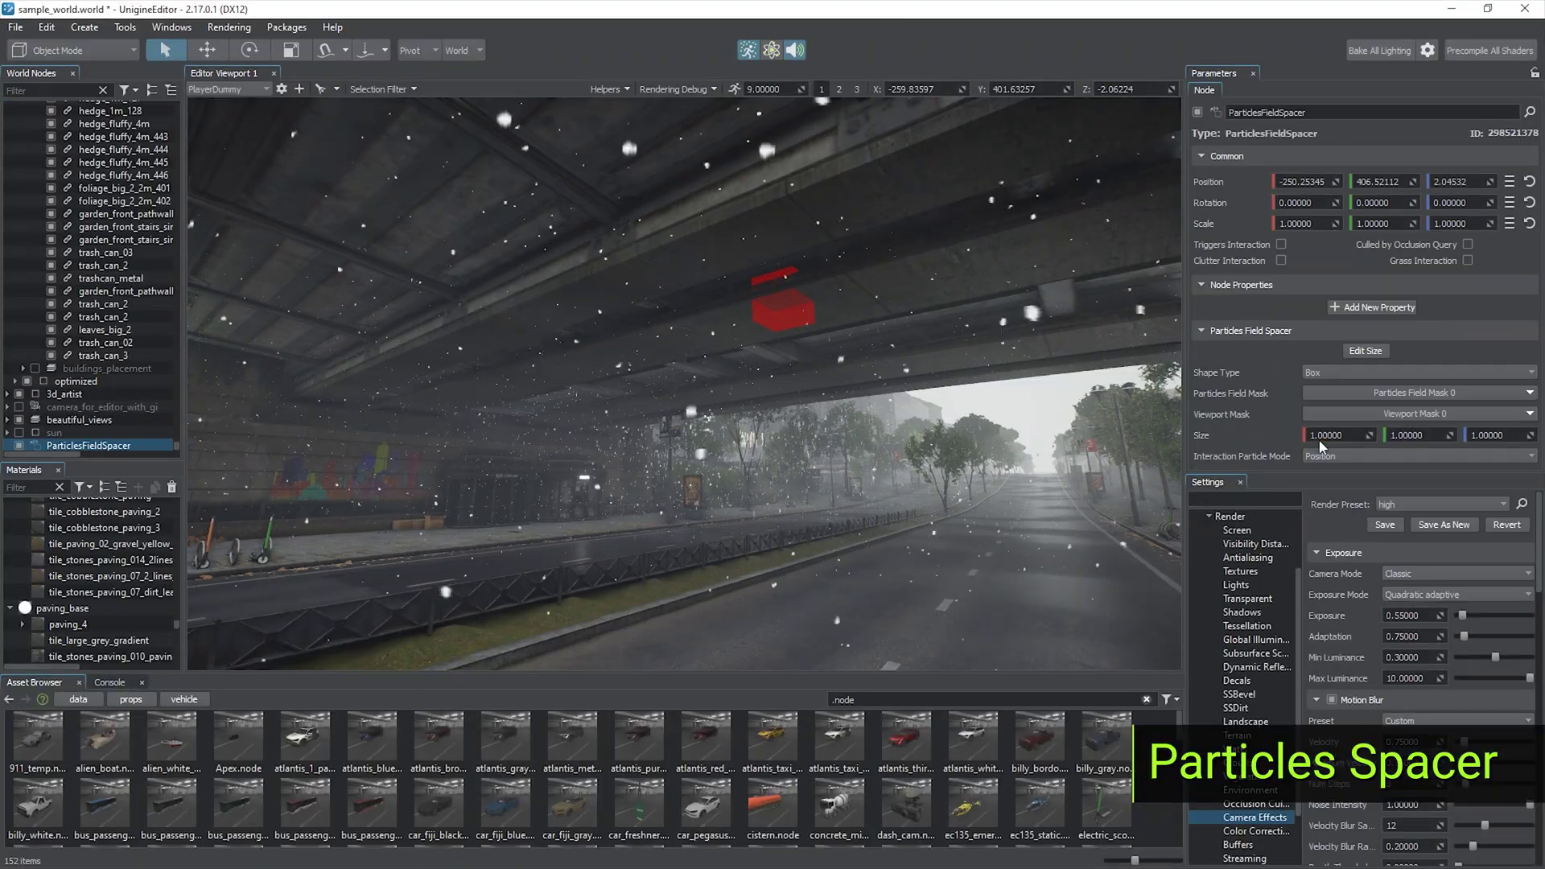
text(20)
- Set the ParticlesFieldSpacer size to 20 by 40 and stretch its box over the overpass
key(Tab)
text(40)
key(Return)
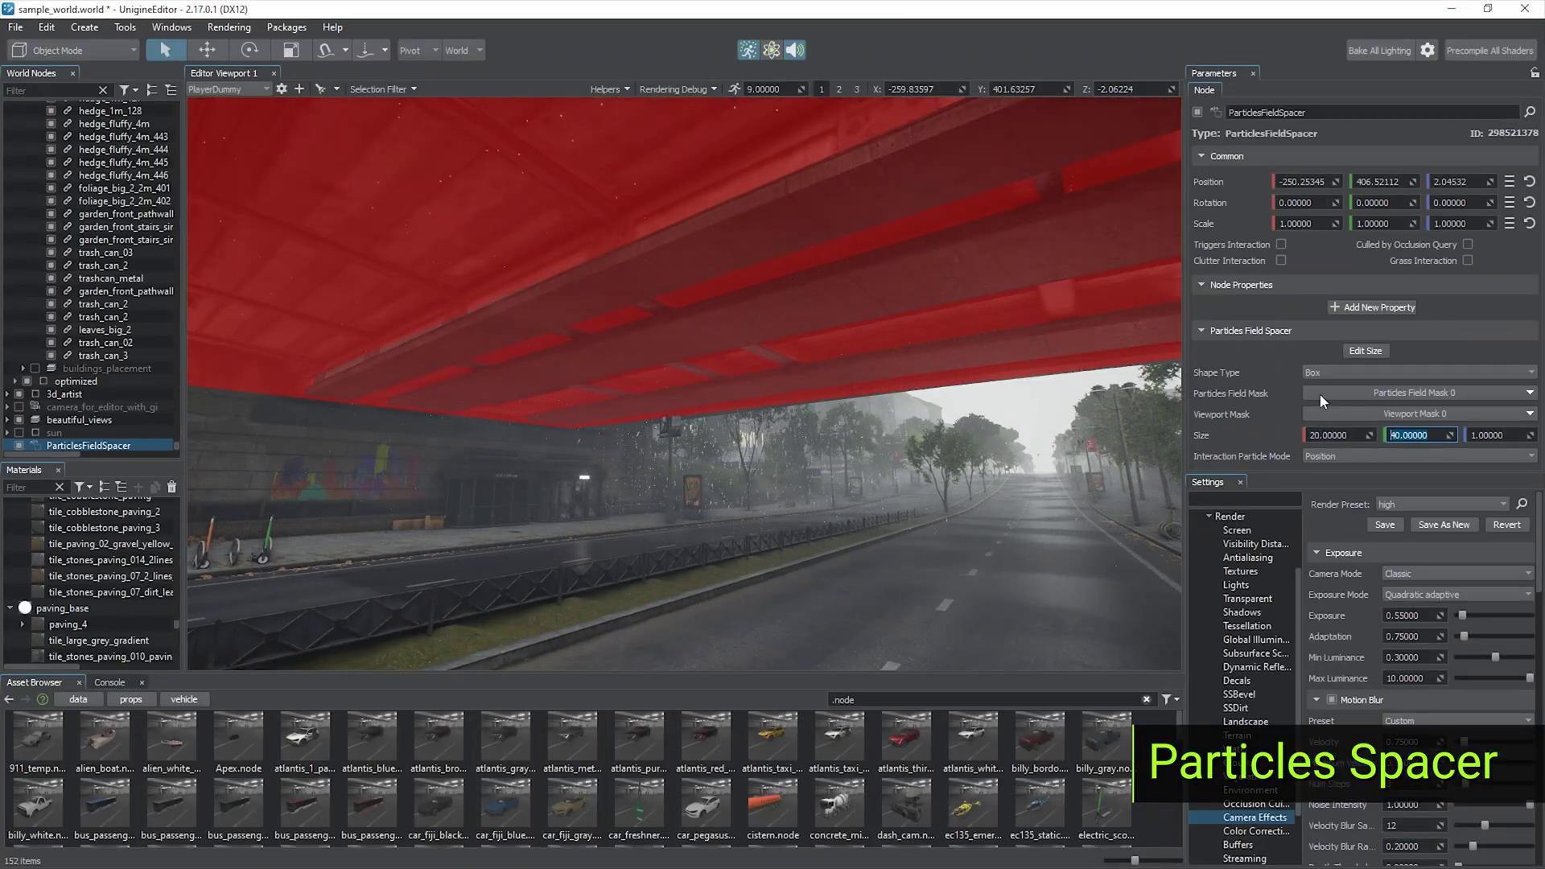
click(1365, 350)
right_drag(836, 423, 623, 403)
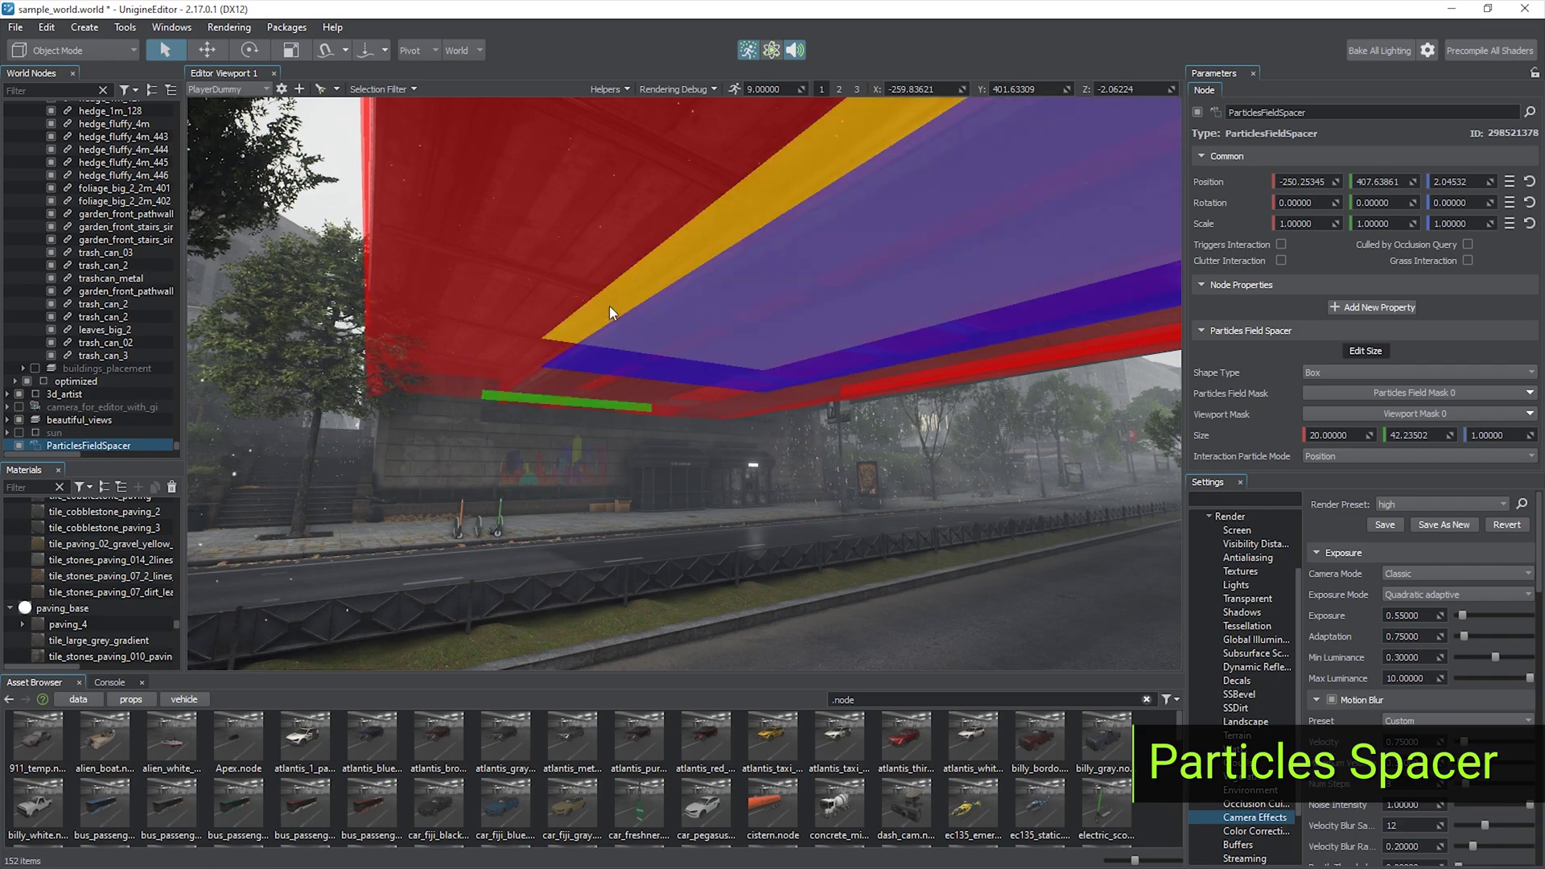
drag(603, 405, 619, 219)
click(1025, 383)
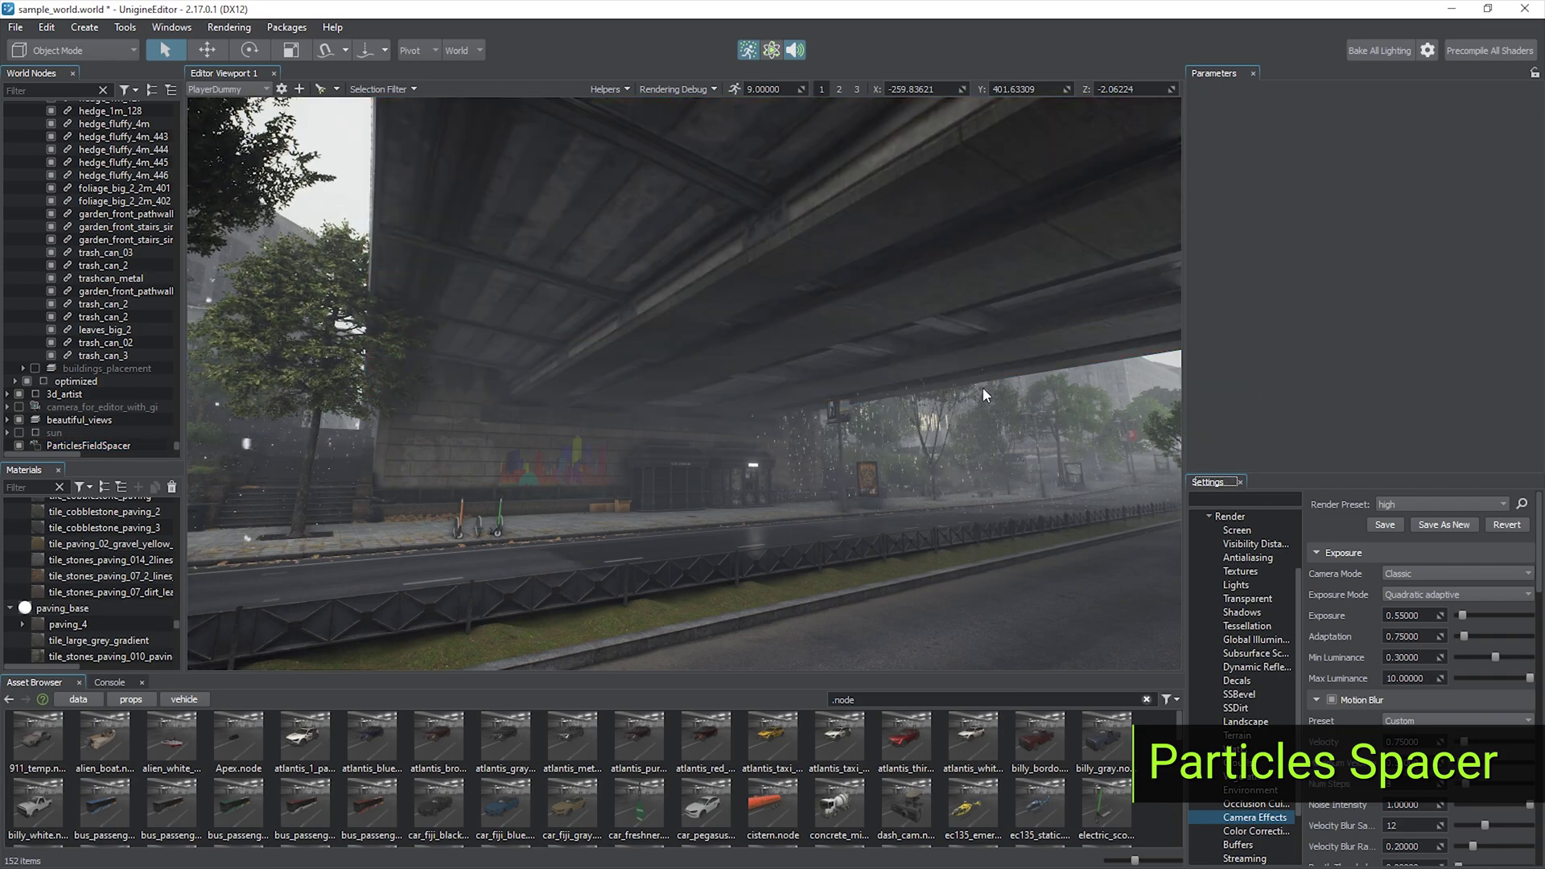
mouse_move(982, 387)
right_down()
mouse_move(902, 409)
mouse_move(651, 419)
mouse_move(1130, 412)
right_up()
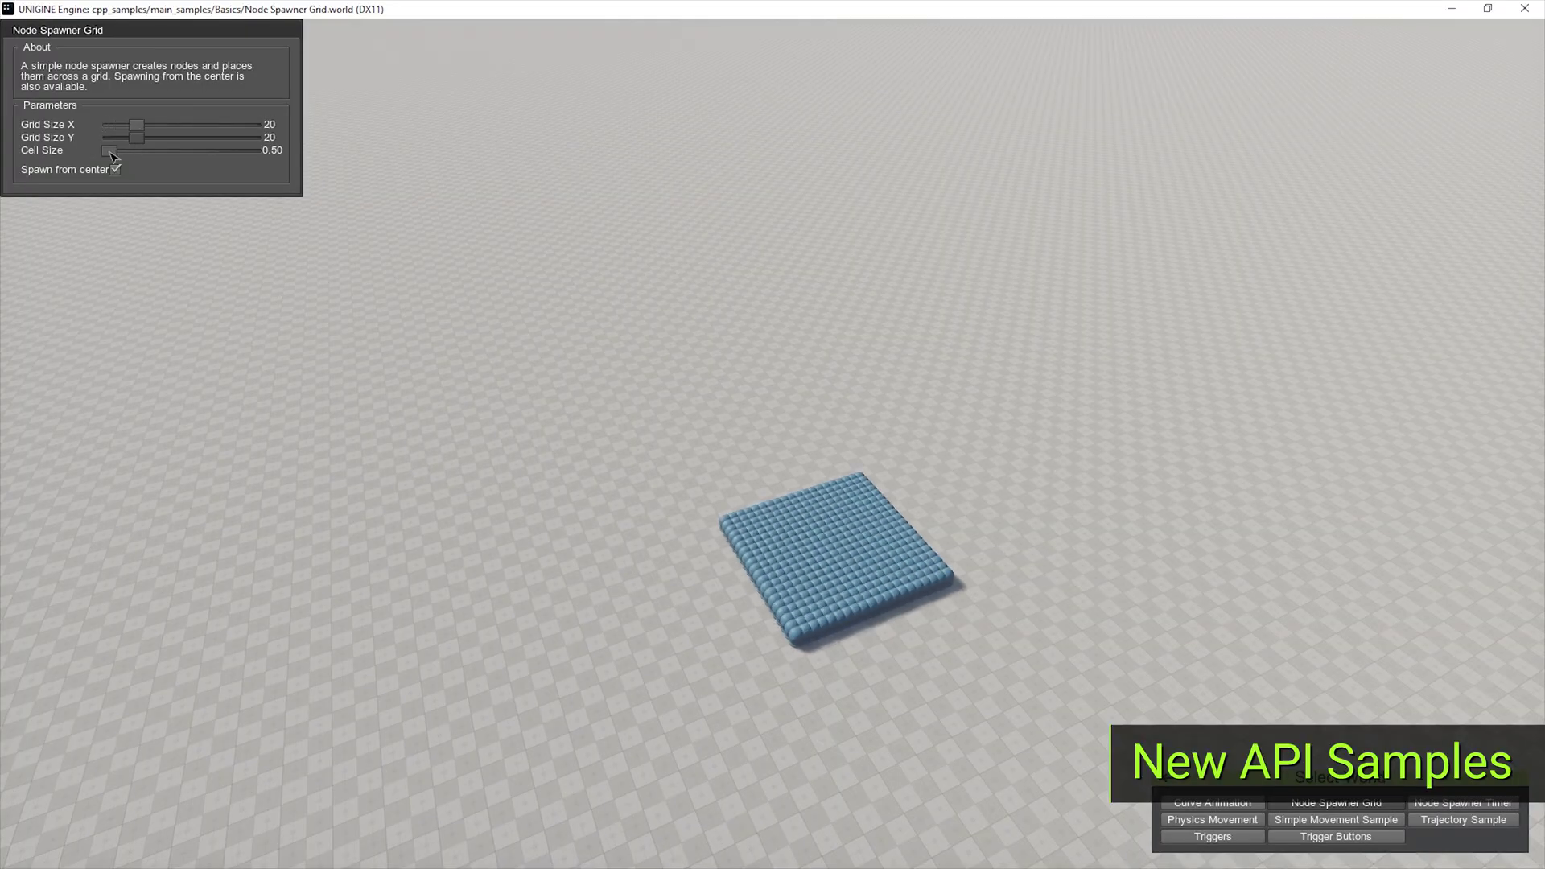
- Adjust the sample slider to spread the grid of spheres far apart
drag(112, 156, 128, 154)
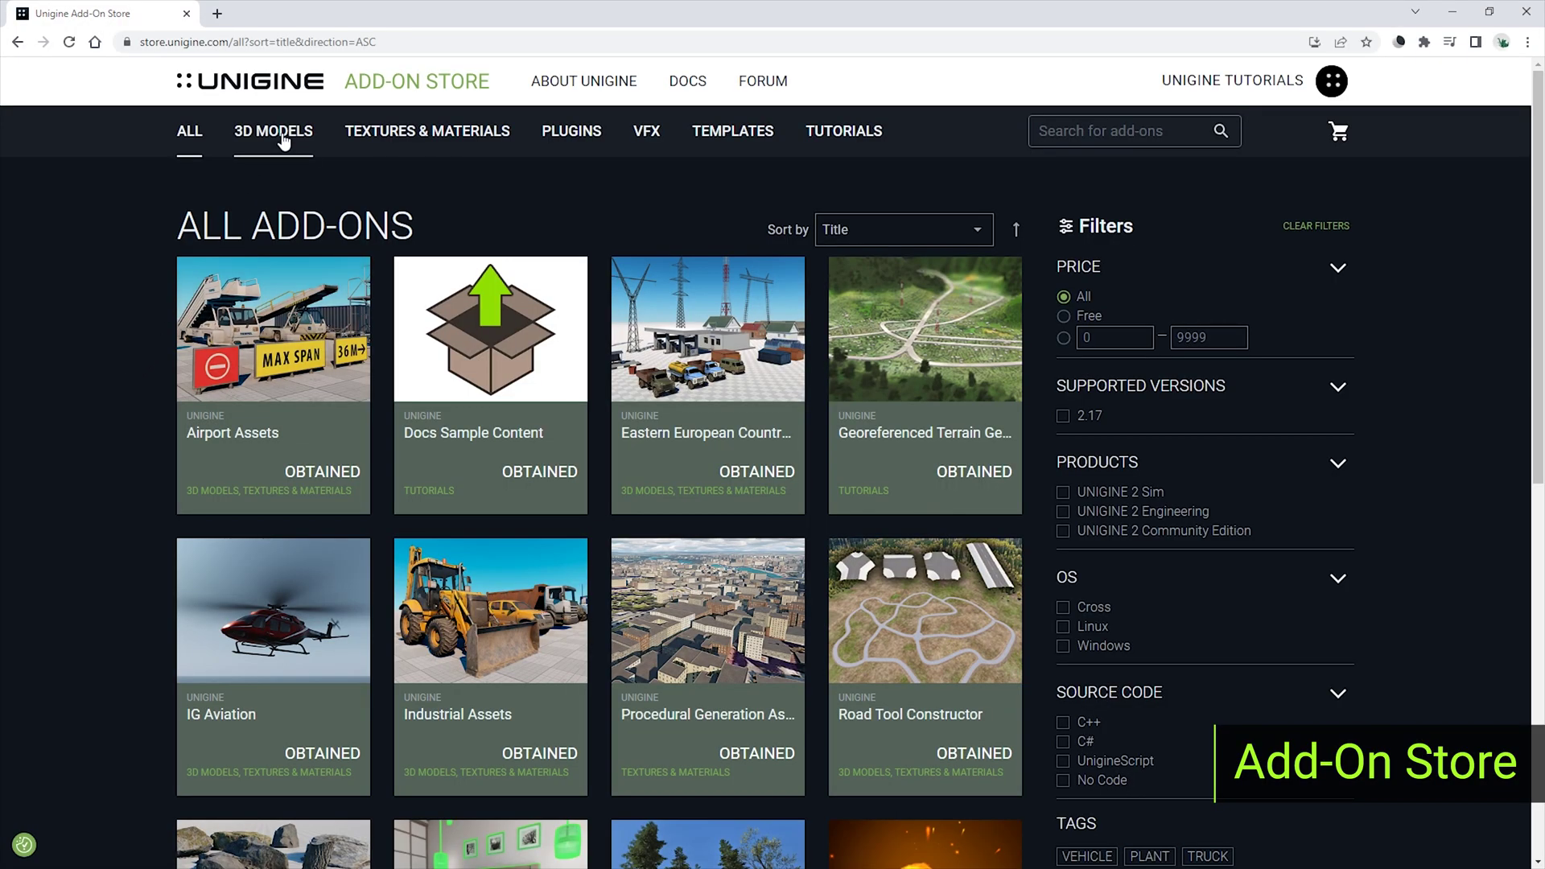
- Show the 3D Models category on the Add-On Store website
click(283, 141)
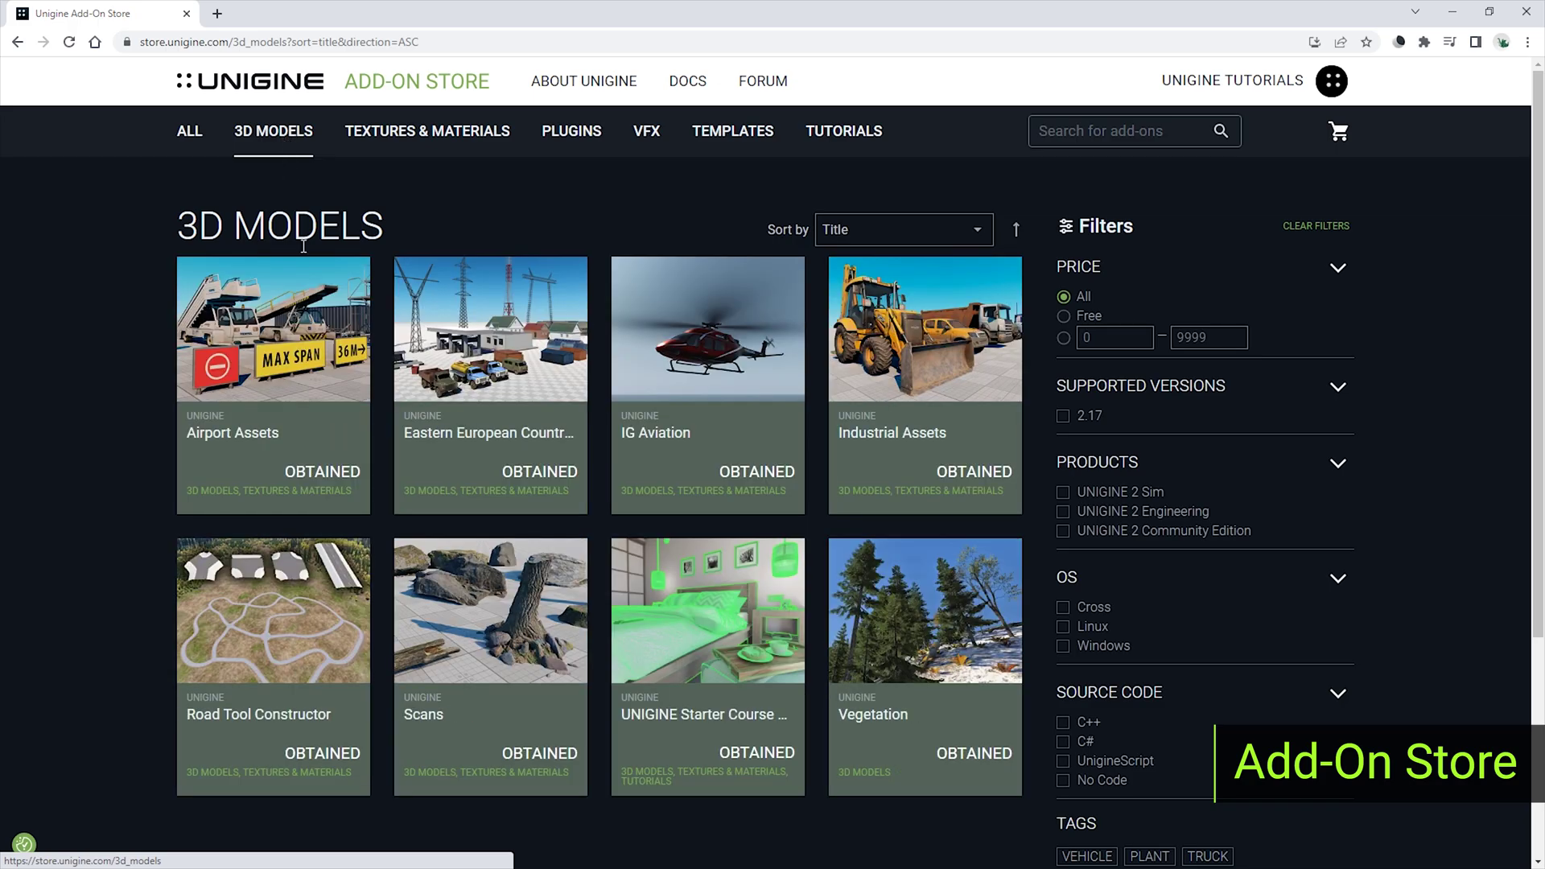
- Open the Quick Look preview for the Scans add-on
mouse_move(490, 328)
click(482, 615)
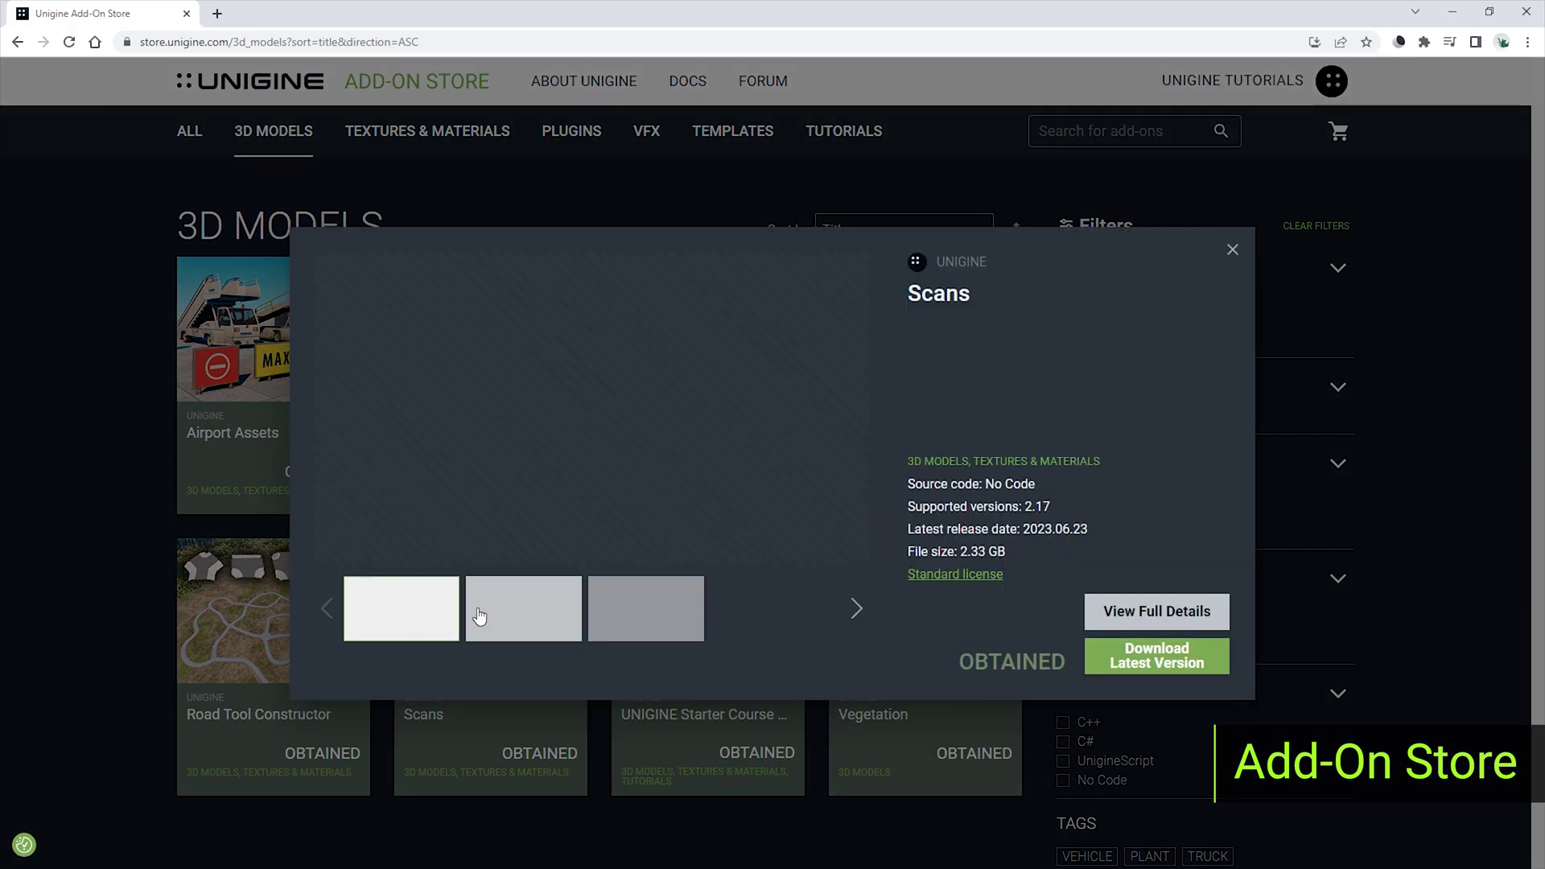